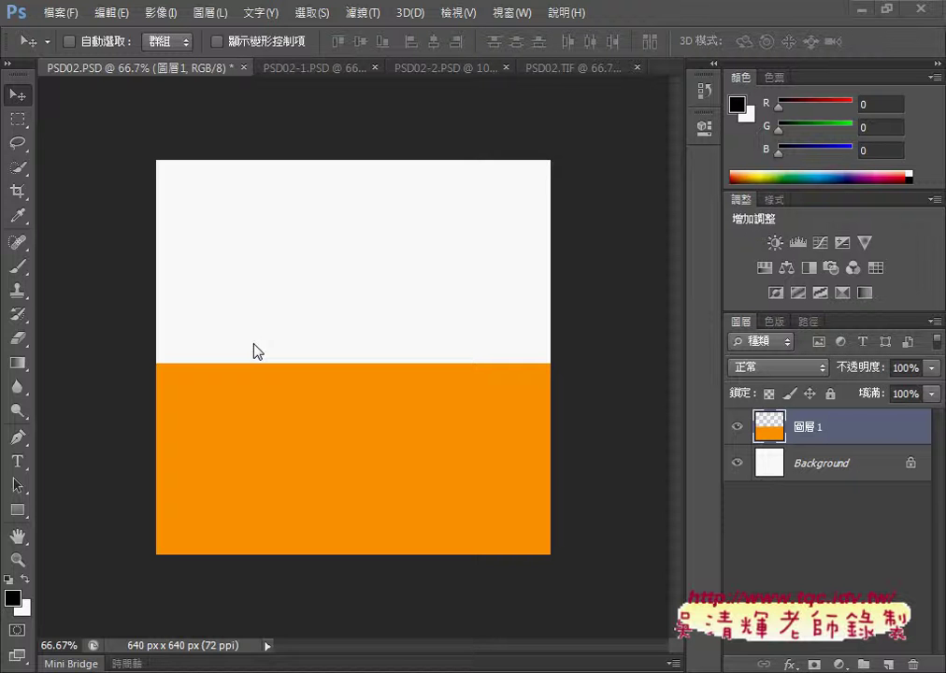
After checking the reference, apply a 999-degree Twirl filter to Layer 1's orange half.
{"action": "left_click", "coordinate": [558, 67]}
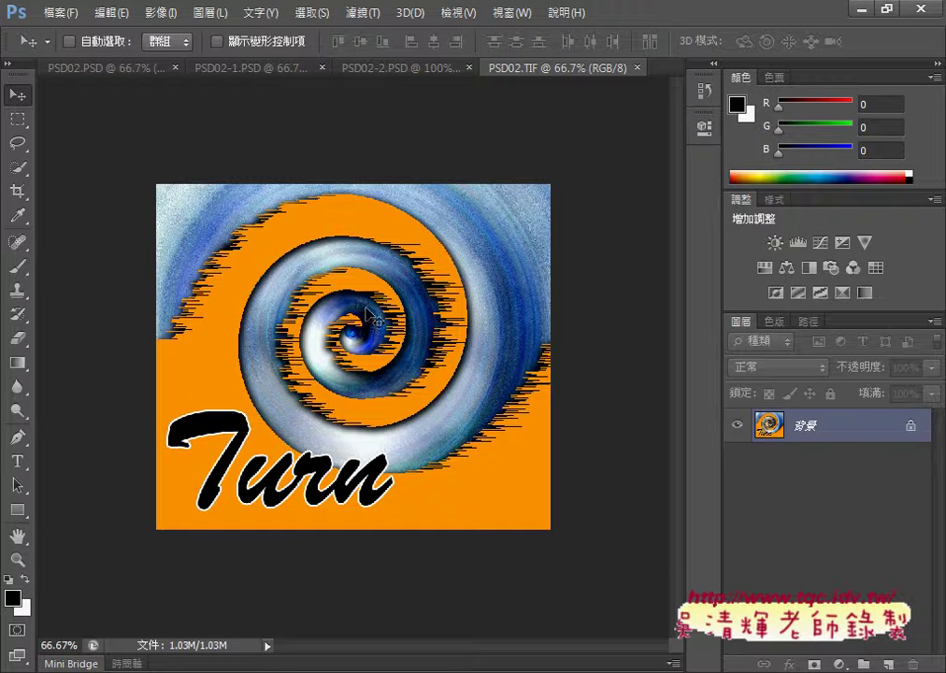
{"action": "left_click", "coordinate": [97, 65]}
{"action": "left_click", "coordinate": [363, 13]}
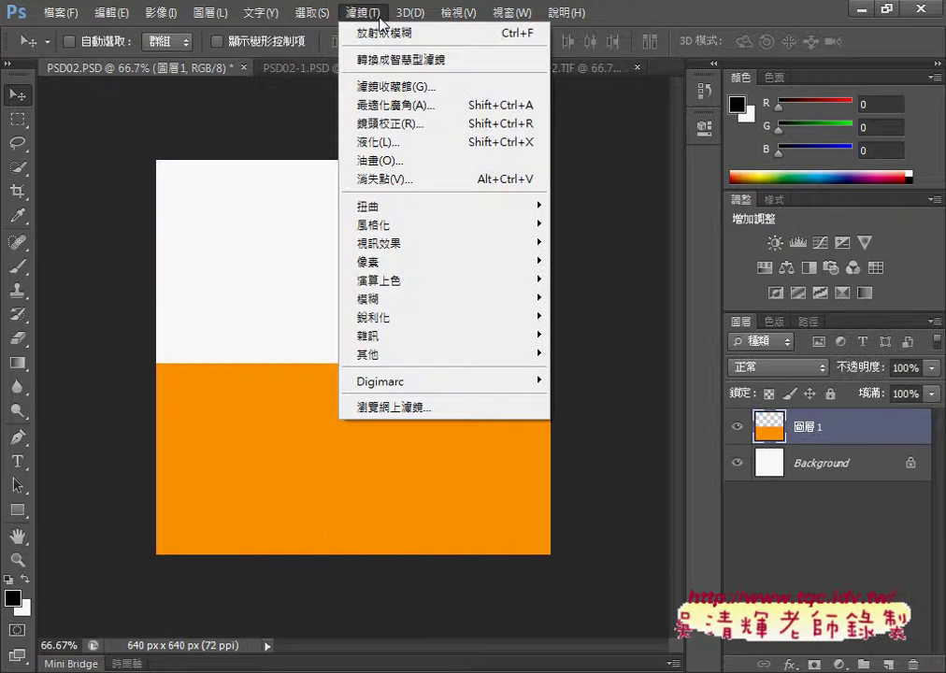
{"action": "mouse_move", "coordinate": [374, 206]}
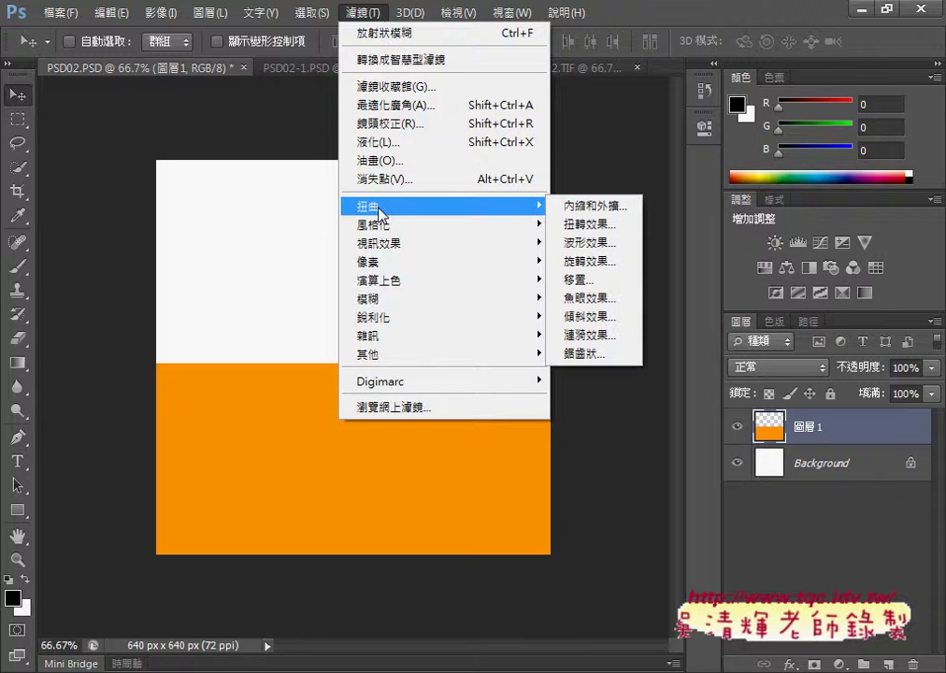
{"action": "left_click", "coordinate": [599, 230]}
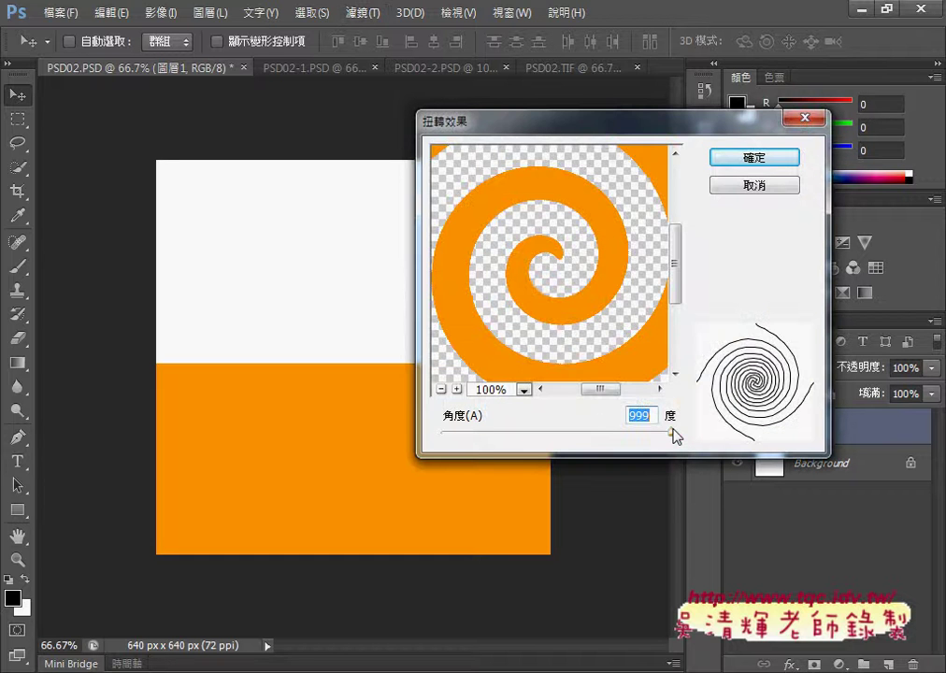
{"action": "left_click_drag", "start_coordinate": [674, 435], "coordinate": [429, 435]}
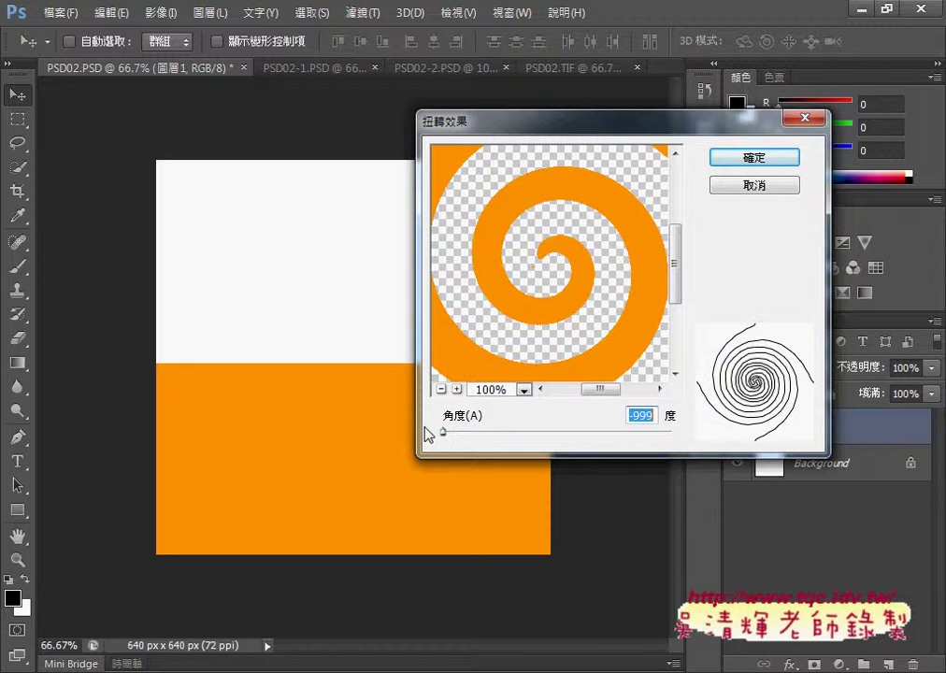
{"action": "left_click_drag", "start_coordinate": [433, 433], "coordinate": [675, 436]}
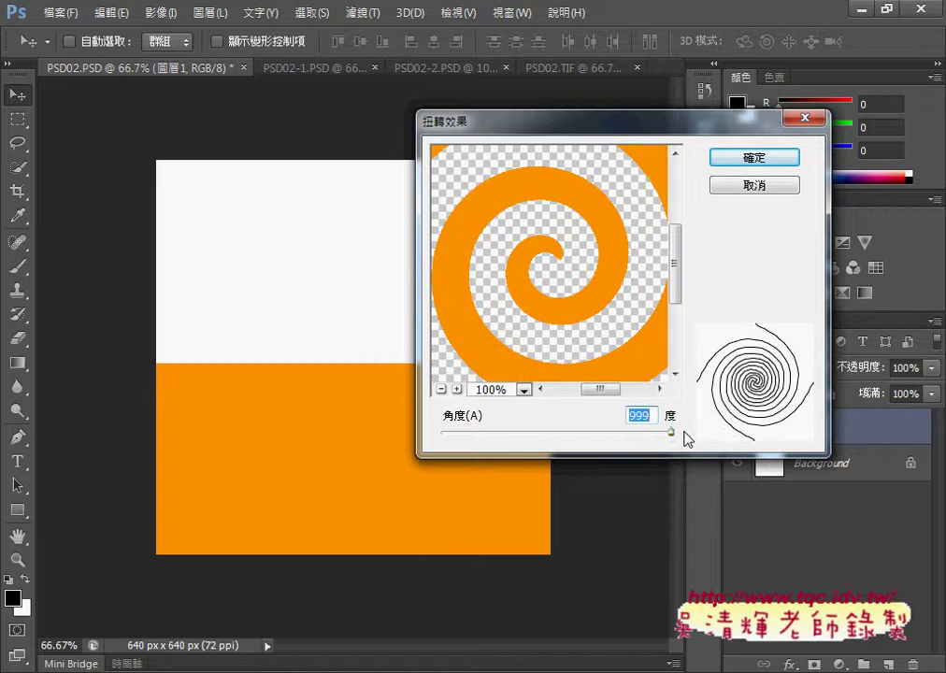
{"action": "left_click", "coordinate": [754, 158]}
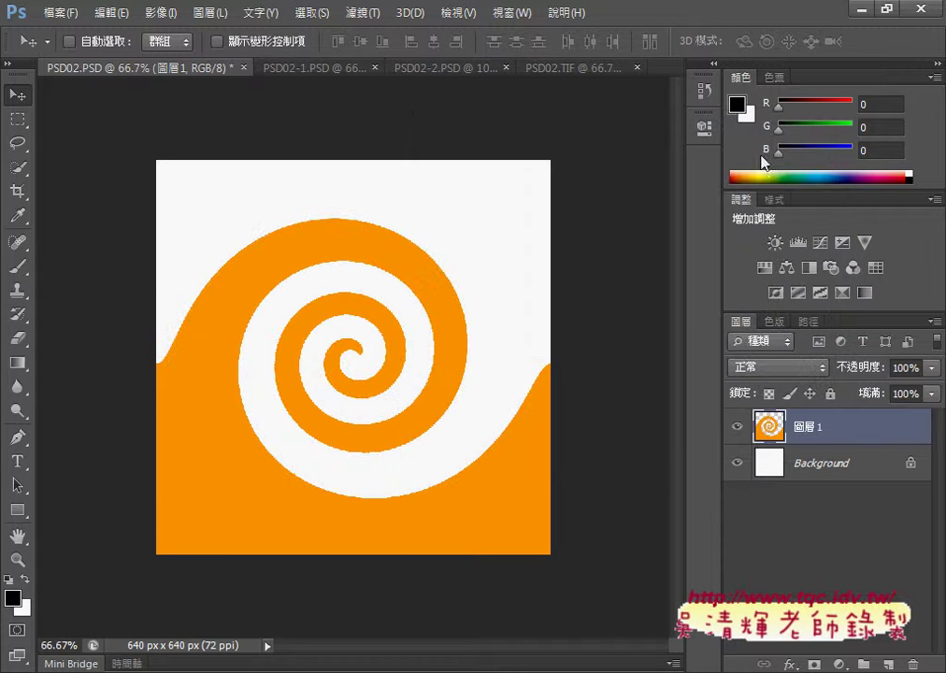
After checking the reference, apply a Blast-method Wind filter from the left to the spiral.
{"action": "left_click", "coordinate": [566, 68]}
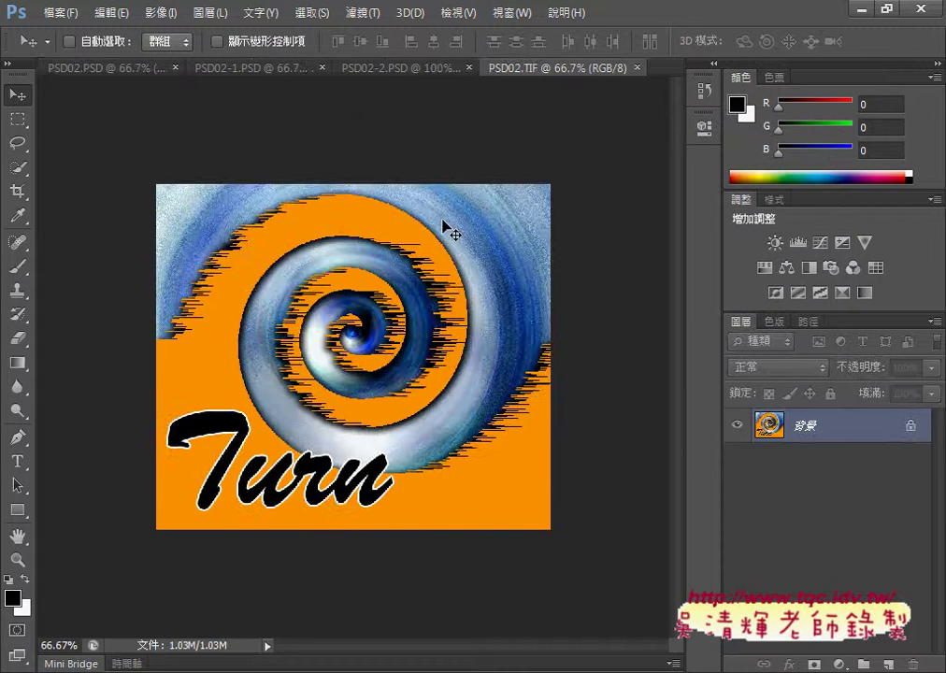
{"action": "left_click", "coordinate": [108, 67]}
{"action": "left_click", "coordinate": [365, 14]}
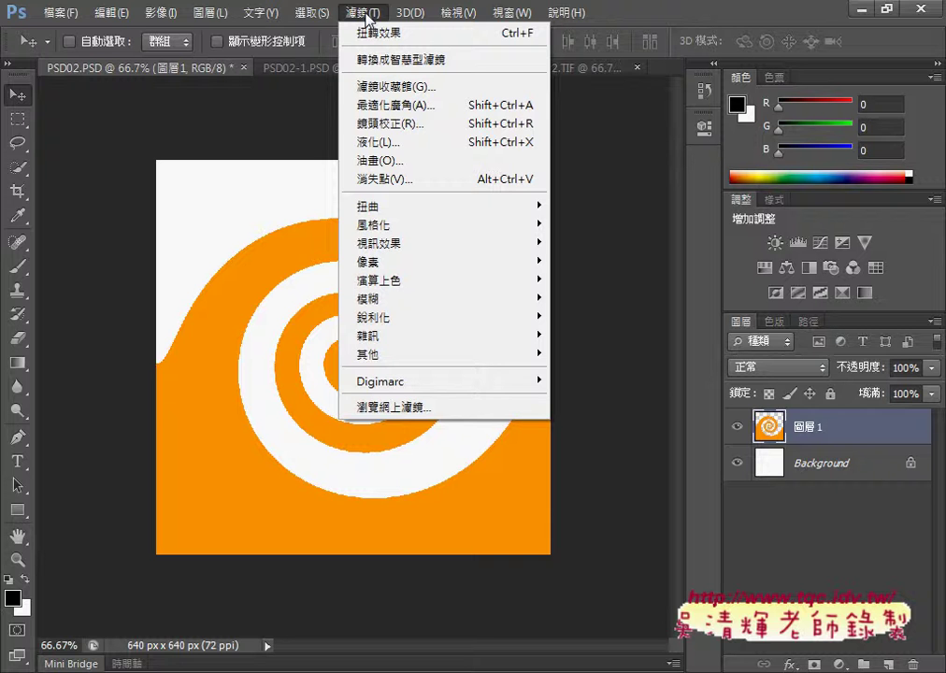
{"action": "mouse_move", "coordinate": [392, 224]}
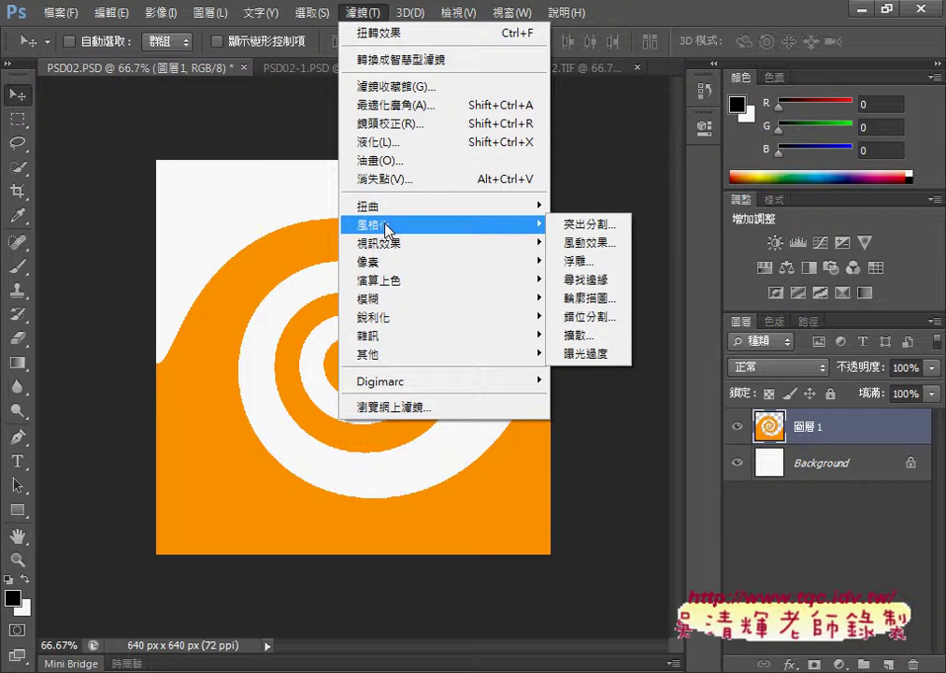
{"action": "left_click", "coordinate": [592, 245]}
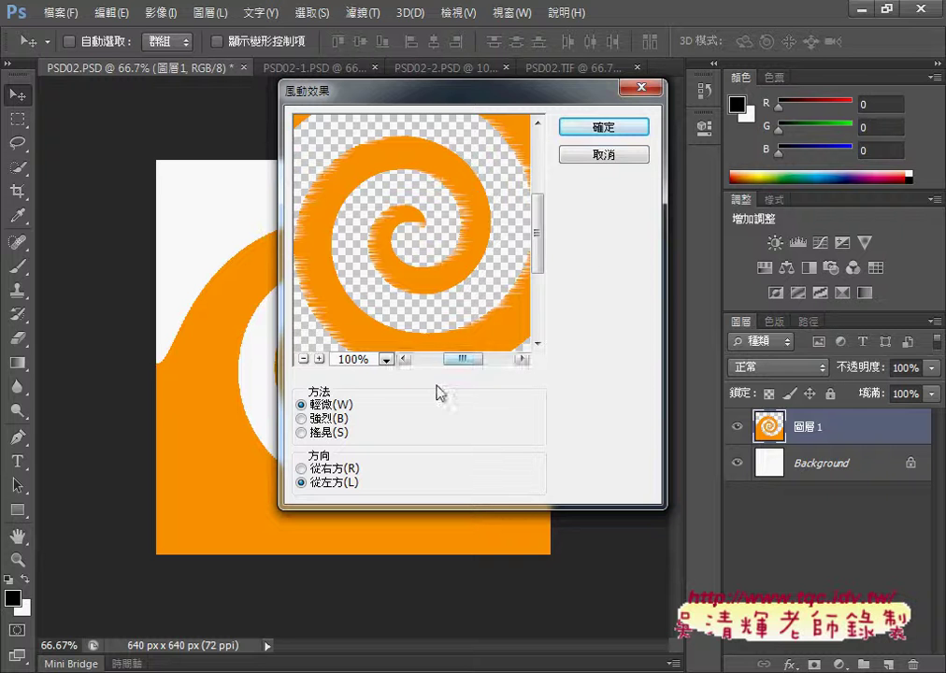
{"action": "left_click", "coordinate": [317, 423]}
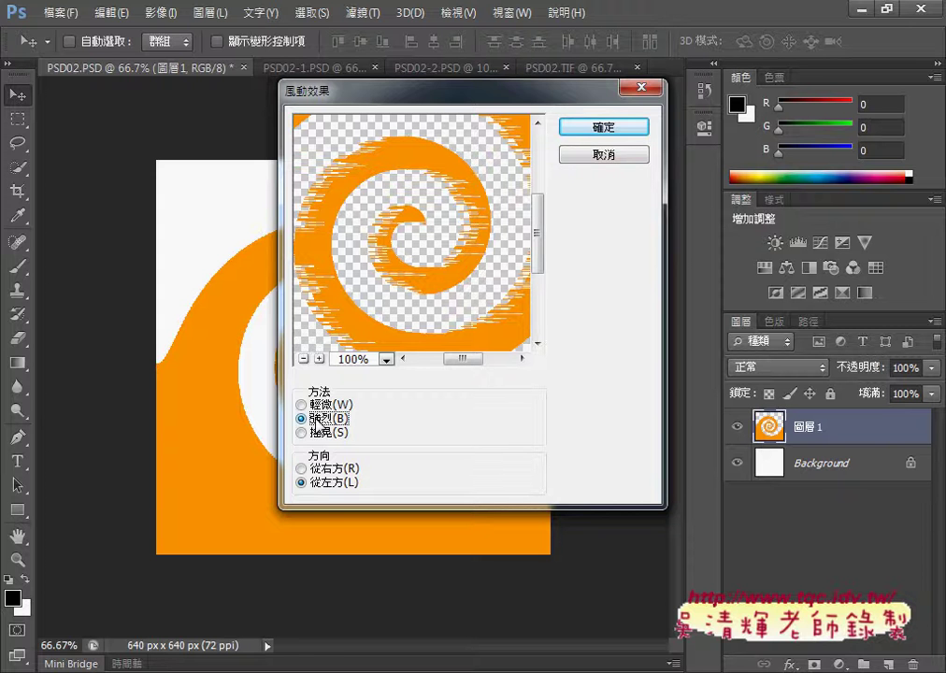
{"action": "left_click", "coordinate": [592, 131]}
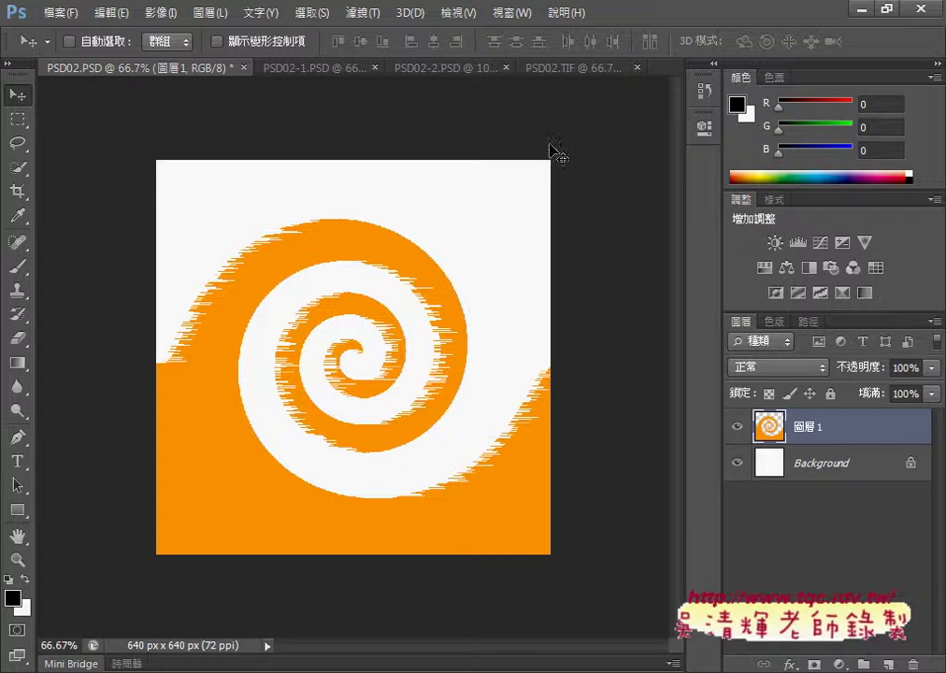
Apply a second Wind filter using the lighter Wind method from the left, then recheck PSD02.TIF.
{"action": "left_click", "coordinate": [586, 72]}
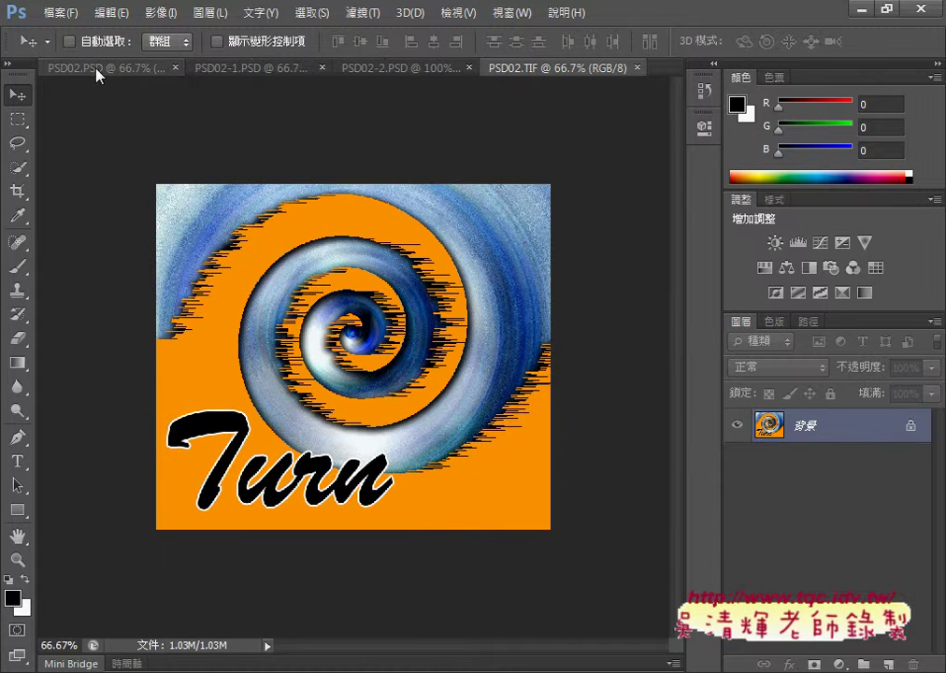
{"action": "left_click", "coordinate": [96, 71]}
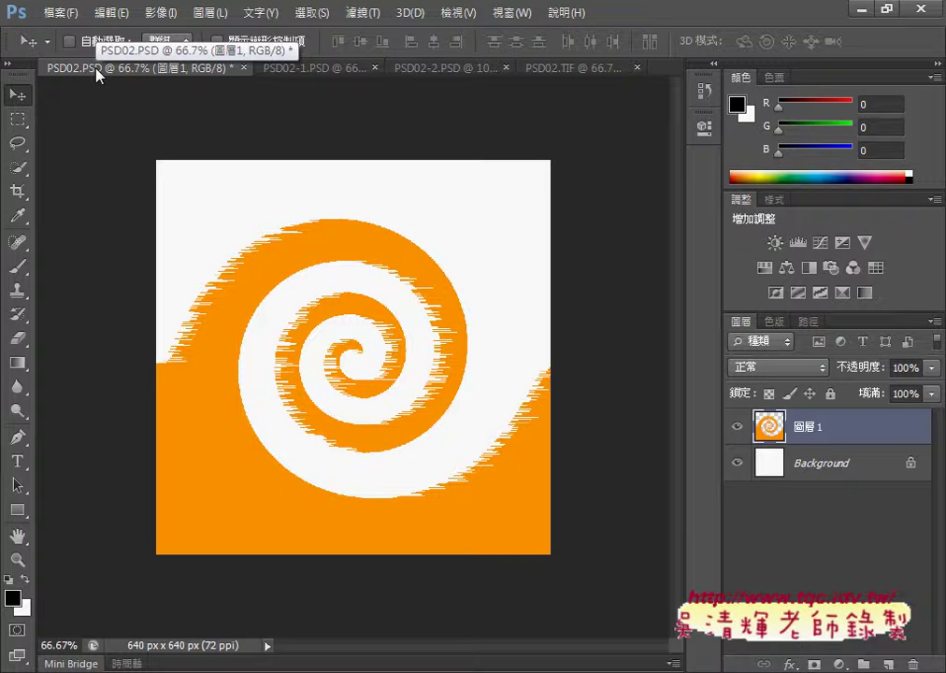
{"action": "left_click", "coordinate": [364, 13]}
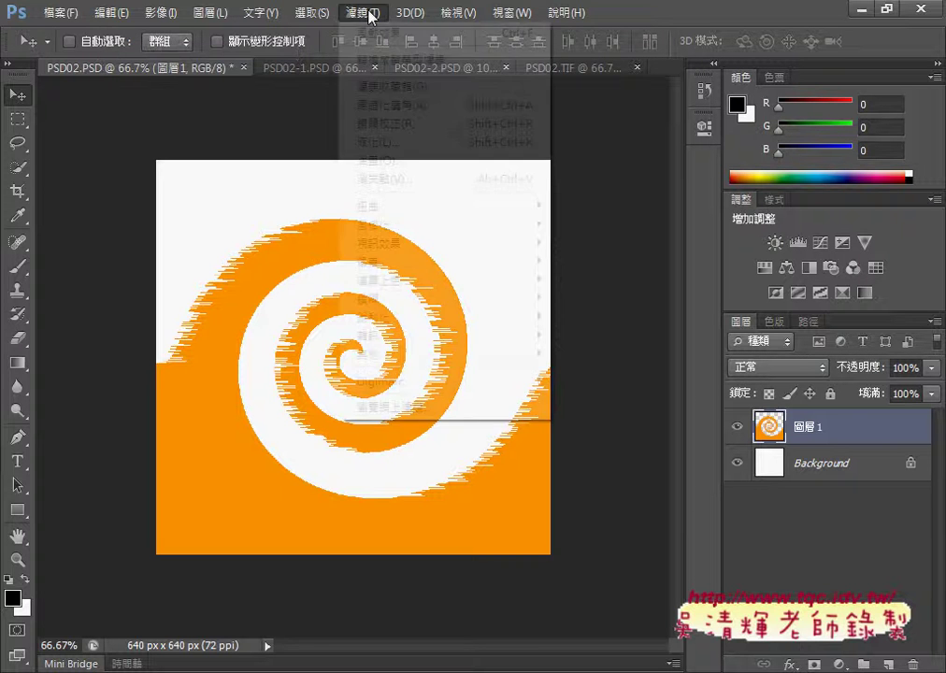
{"action": "mouse_move", "coordinate": [372, 224]}
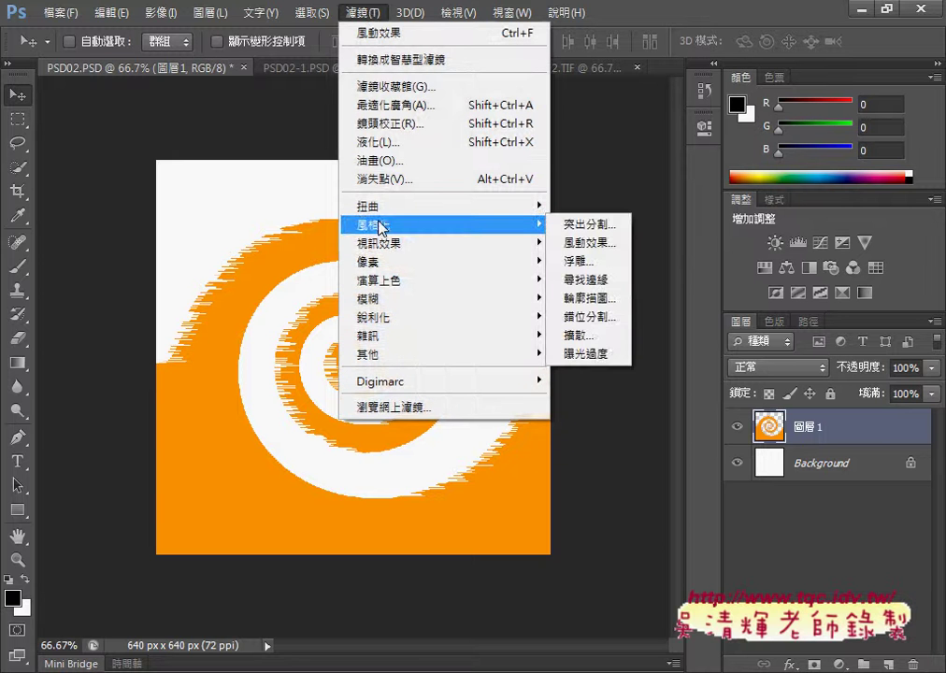
{"action": "left_click", "coordinate": [588, 245]}
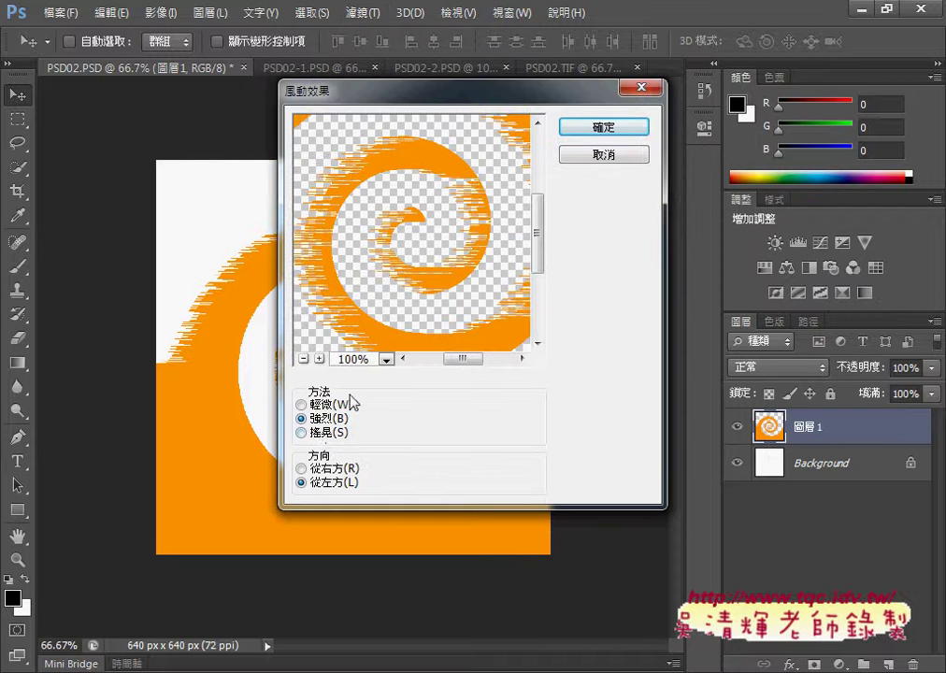
{"action": "left_click", "coordinate": [316, 405]}
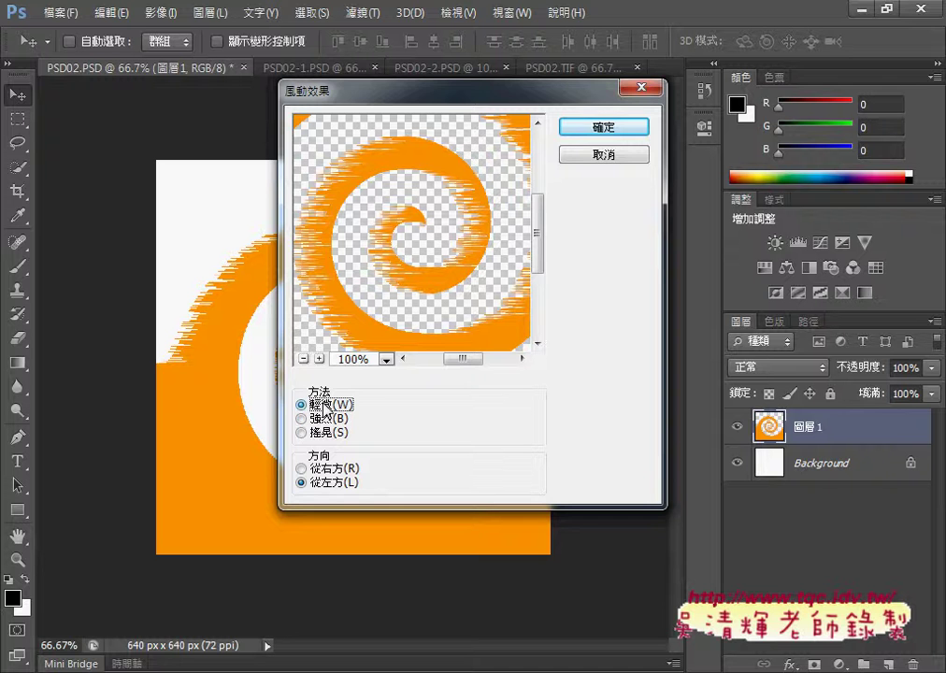
{"action": "left_click", "coordinate": [604, 128]}
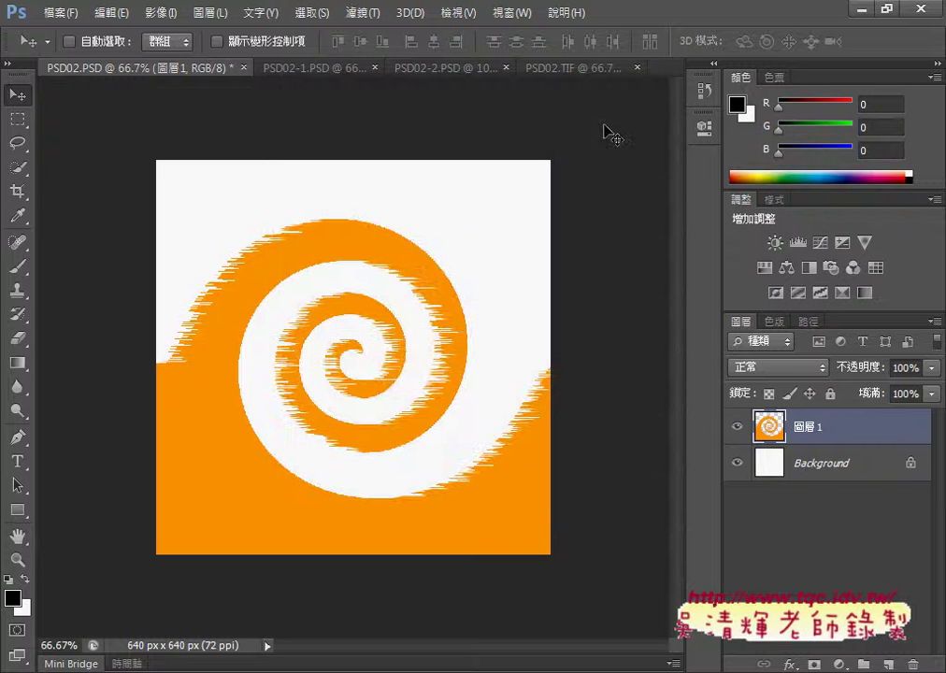
{"action": "left_click", "coordinate": [581, 68]}
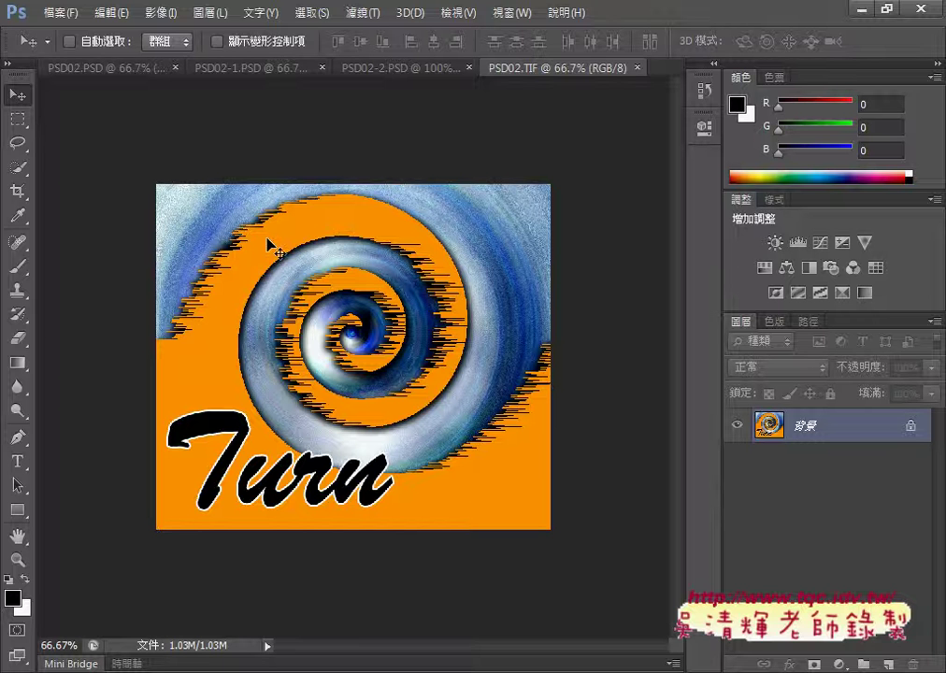
{"action": "left_click", "coordinate": [99, 68]}
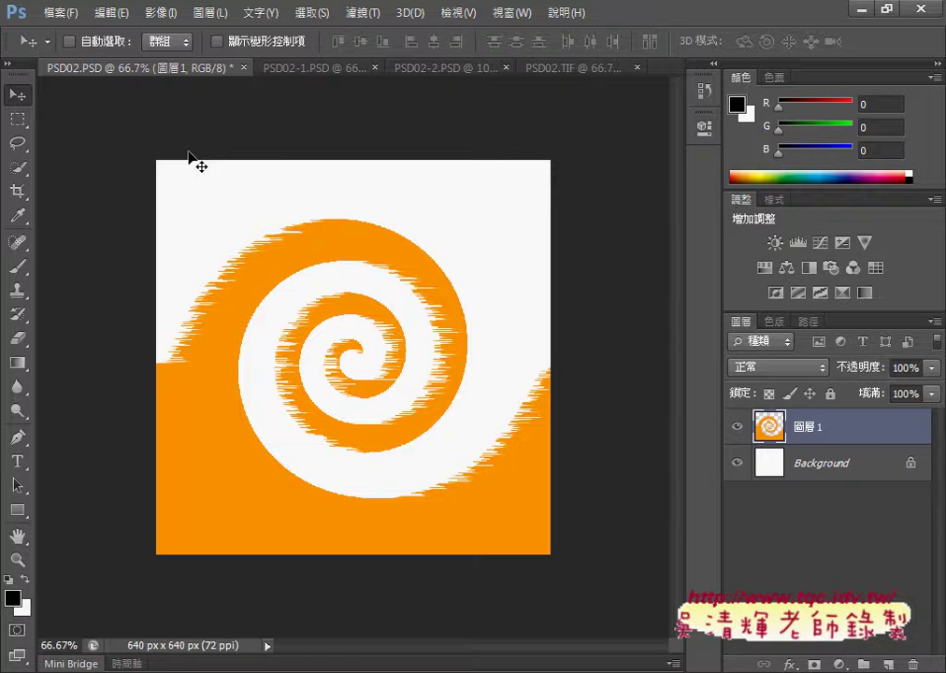
{"action": "left_click", "coordinate": [563, 67]}
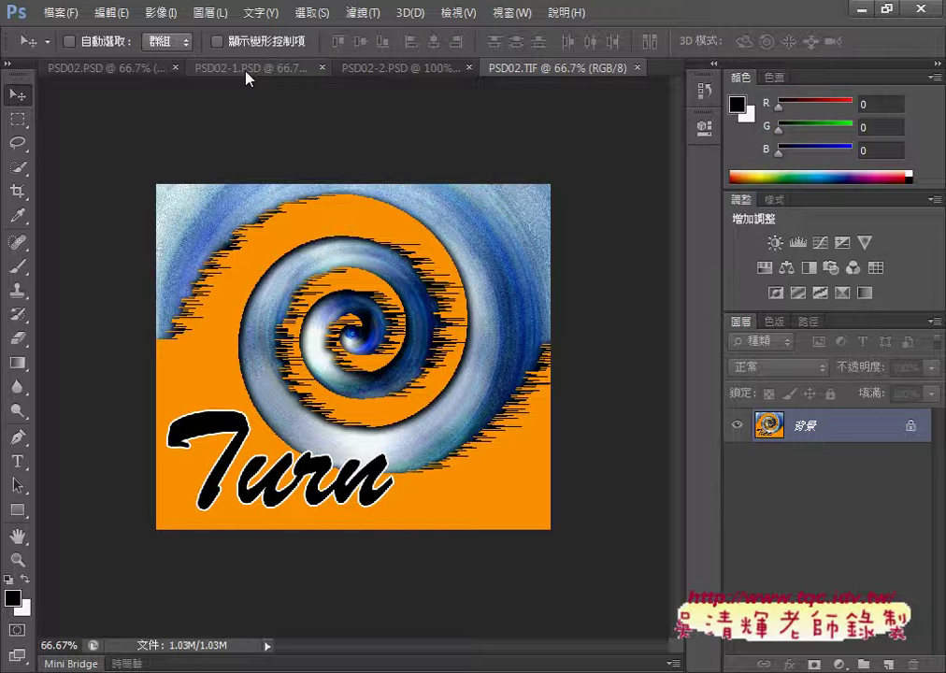
{"action": "left_click", "coordinate": [97, 71]}
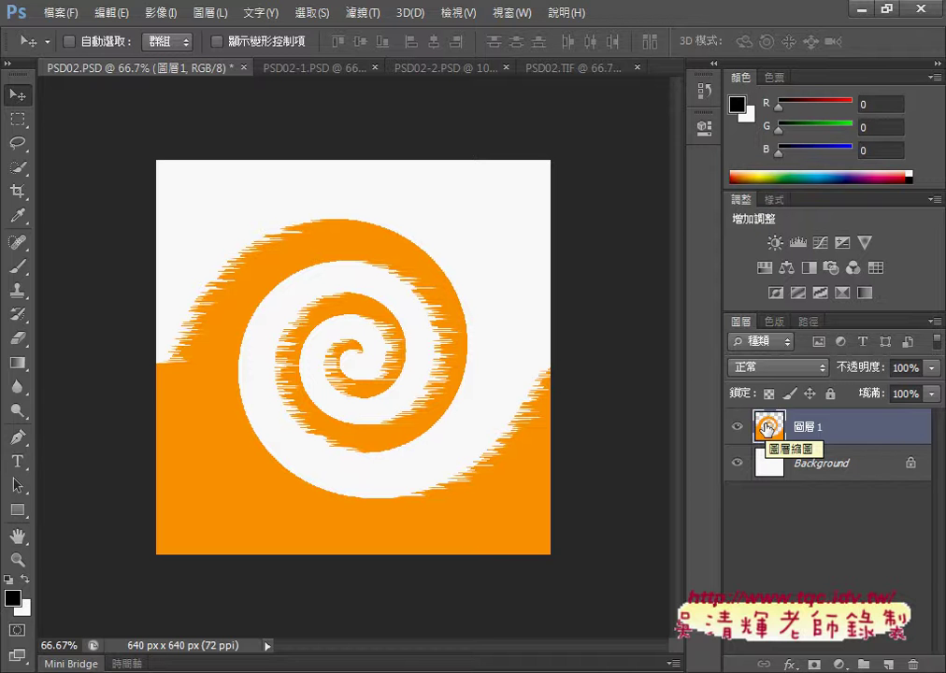
{"action": "right_click", "coordinate": [767, 428]}
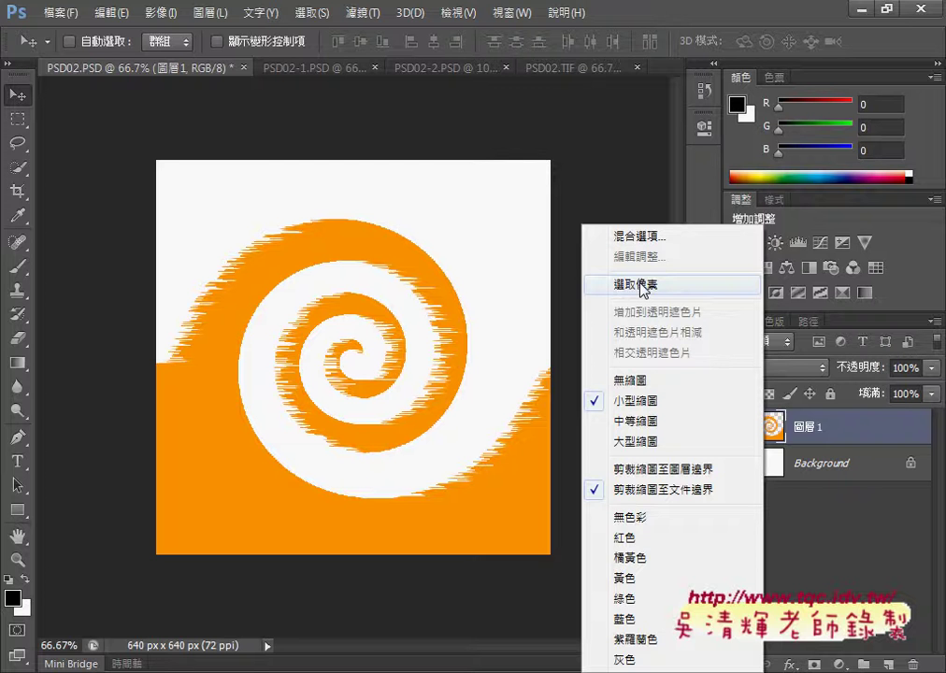
{"action": "left_click", "coordinate": [865, 552]}
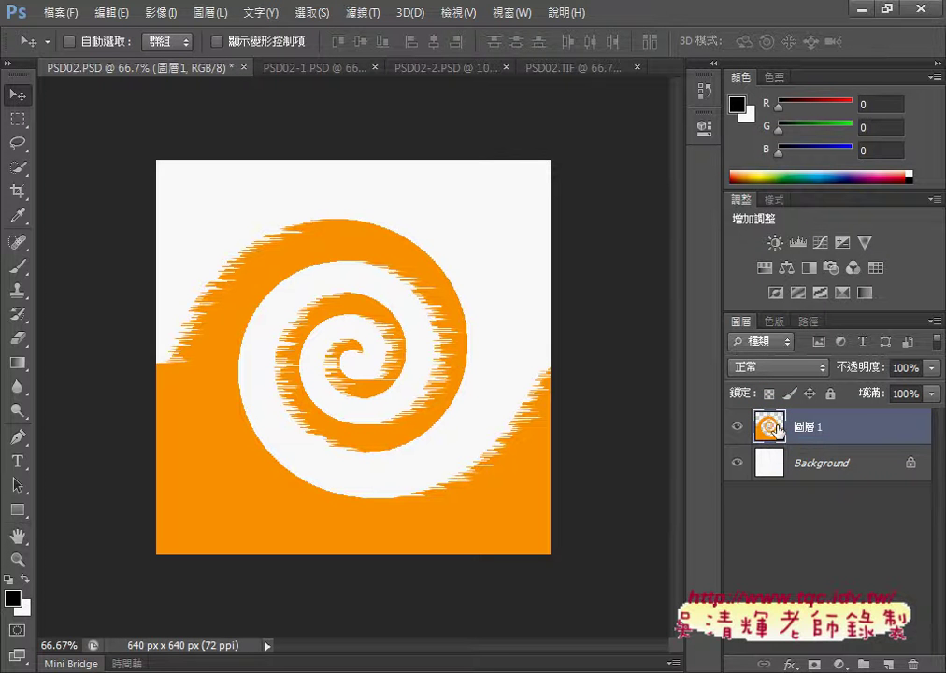
Open Layer 1's Layer Style dialog and tick the 陰影 (Drop Shadow) style.
{"action": "double_click", "coordinate": [778, 428]}
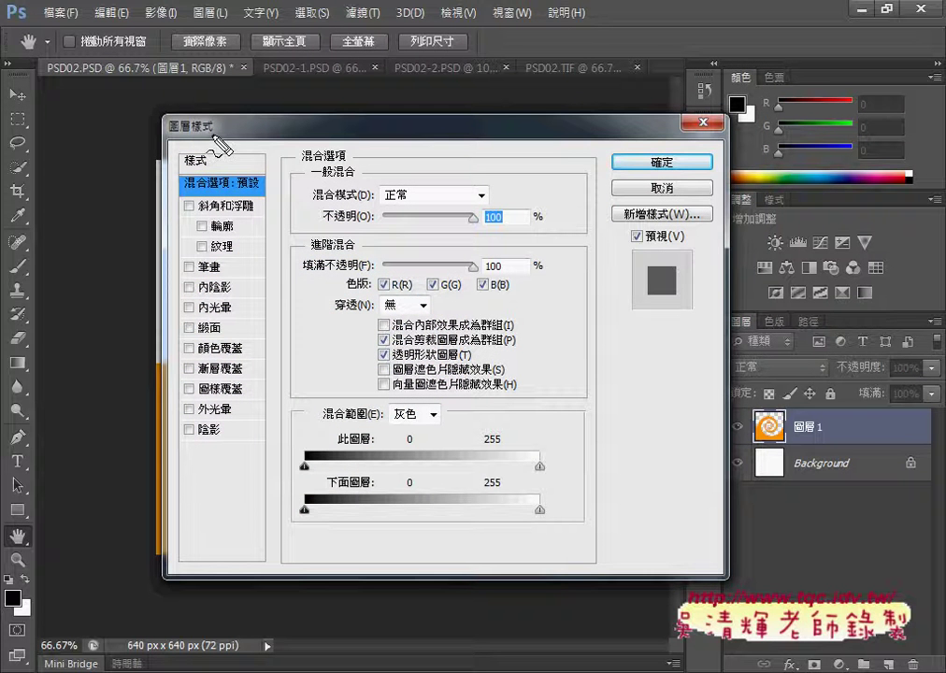
{"action": "left_click_drag", "start_coordinate": [200, 136], "coordinate": [219, 134]}
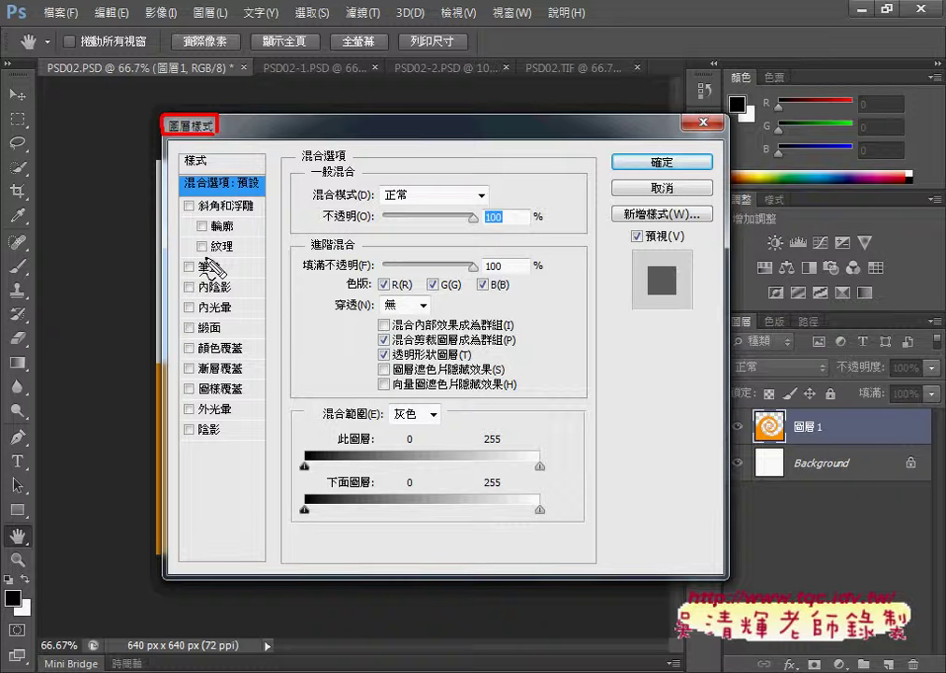
{"action": "mouse_move", "coordinate": [221, 442]}
{"action": "left_mouse_down"}
{"action": "mouse_move", "coordinate": [182, 443]}
{"action": "mouse_move", "coordinate": [229, 439]}
{"action": "left_mouse_up"}
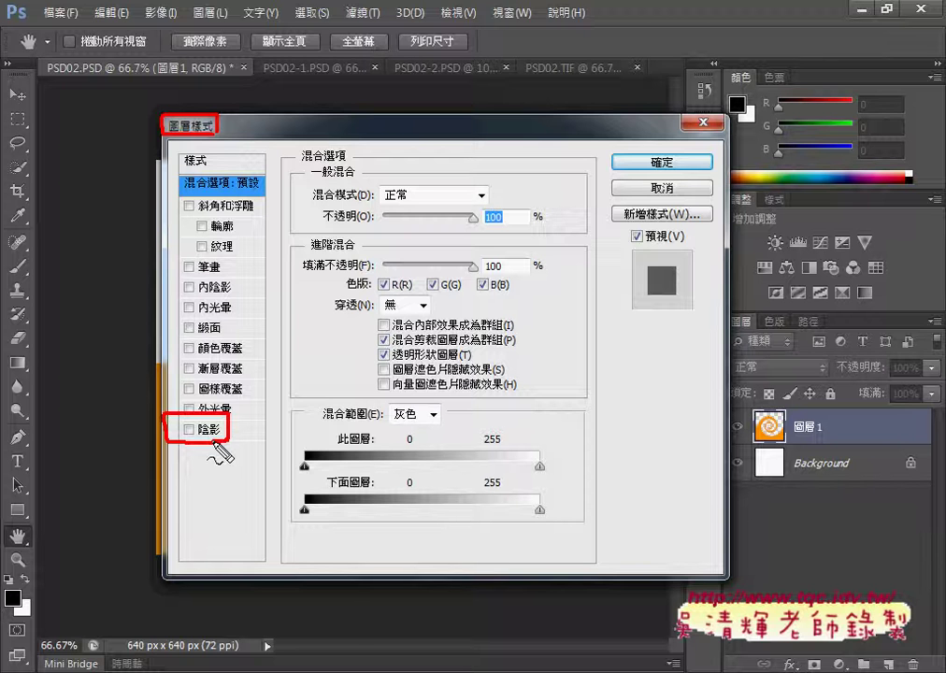
{"action": "key", "text": "Escape"}
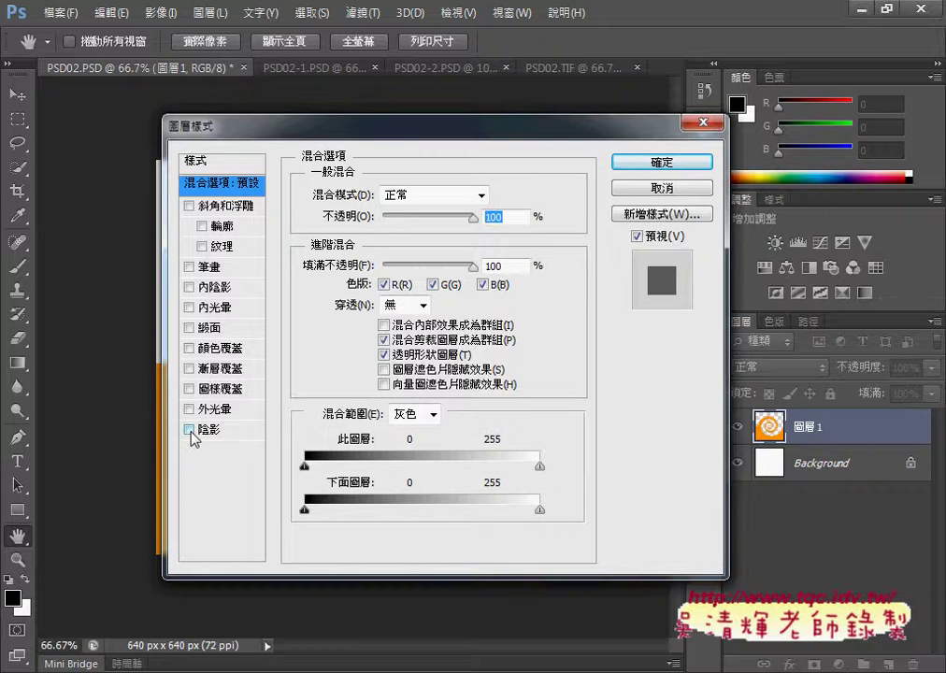
{"action": "left_click", "coordinate": [190, 430]}
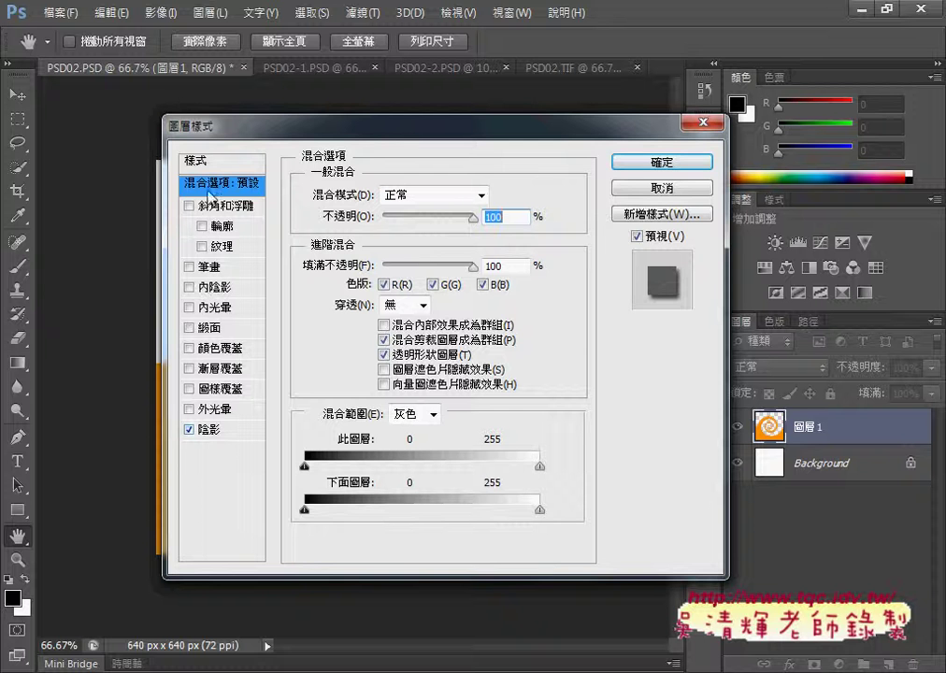
Show the Drop Shadow settings, annotate them, and move the dialog aside to see the spiral.
{"action": "left_click", "coordinate": [213, 430]}
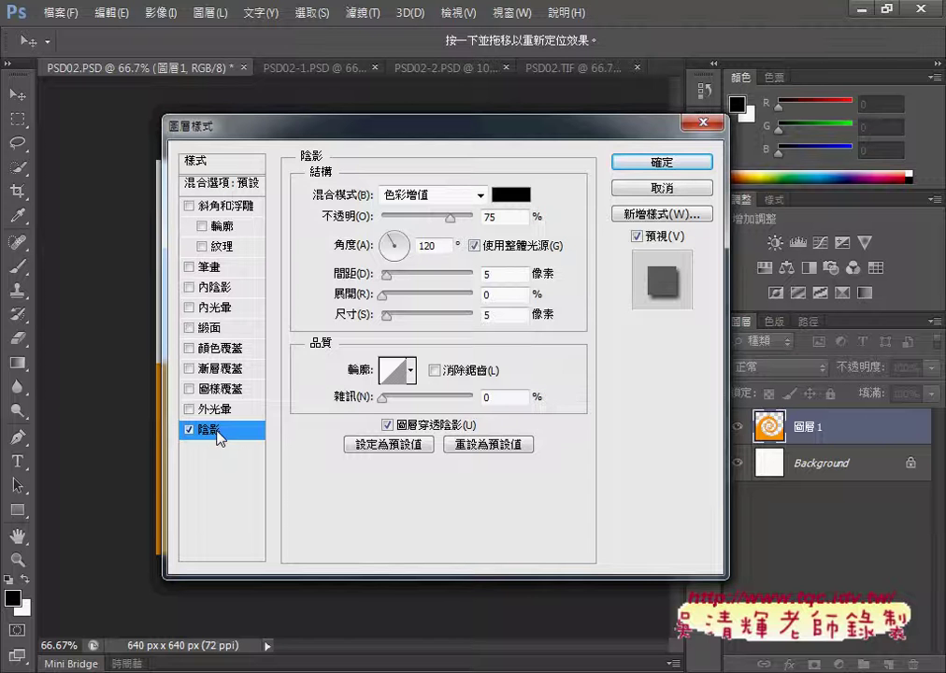
{"action": "mouse_move", "coordinate": [213, 438]}
{"action": "left_mouse_down"}
{"action": "mouse_move", "coordinate": [175, 437]}
{"action": "mouse_move", "coordinate": [229, 435]}
{"action": "left_mouse_up"}
{"action": "left_click_drag", "start_coordinate": [285, 149], "coordinate": [284, 477]}
{"action": "left_click_drag", "start_coordinate": [286, 148], "coordinate": [407, 142]}
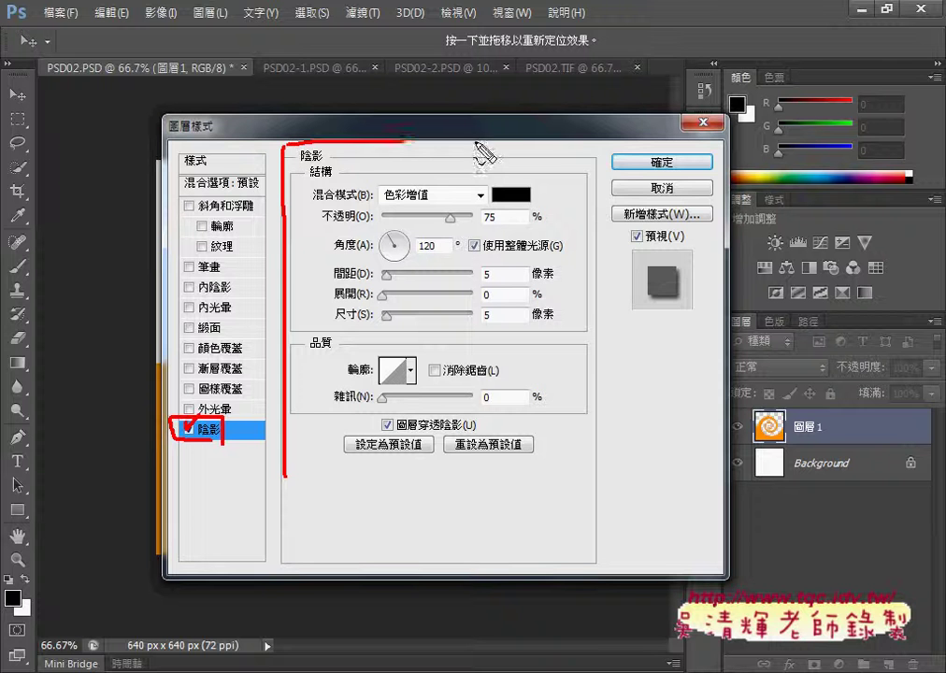
{"action": "mouse_move", "coordinate": [483, 149]}
{"action": "left_mouse_down"}
{"action": "mouse_move", "coordinate": [587, 145]}
{"action": "mouse_move", "coordinate": [586, 454]}
{"action": "left_mouse_up"}
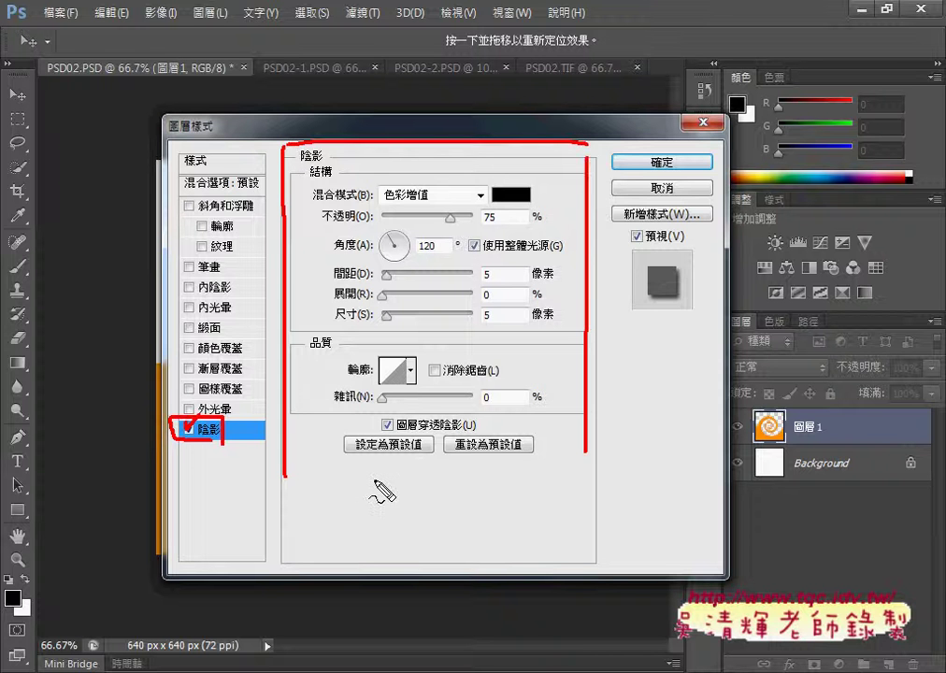
{"action": "left_click_drag", "start_coordinate": [306, 473], "coordinate": [620, 499]}
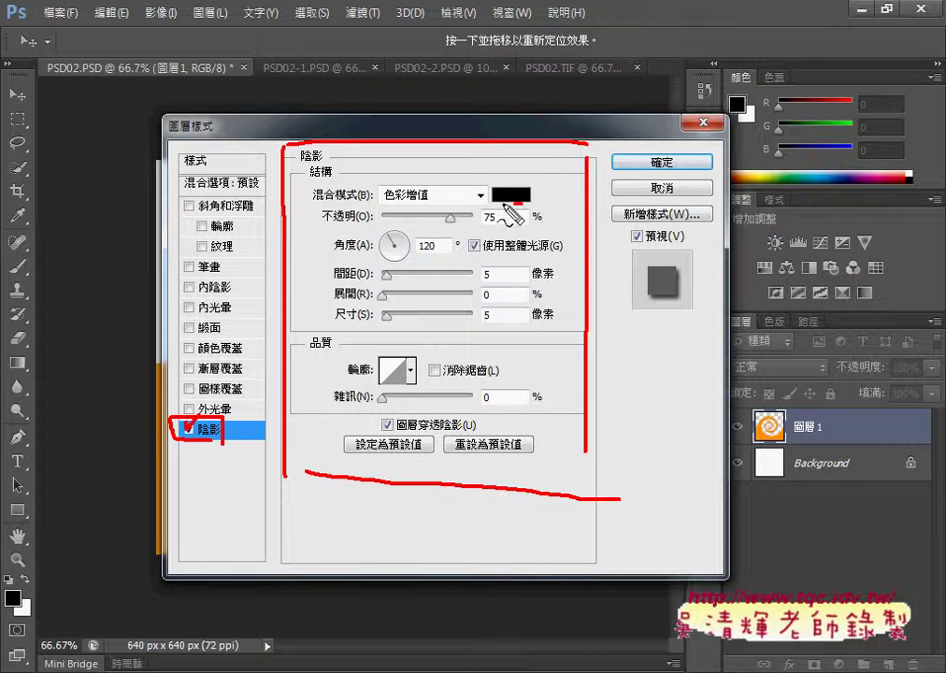
{"action": "left_click_drag", "start_coordinate": [512, 215], "coordinate": [523, 213]}
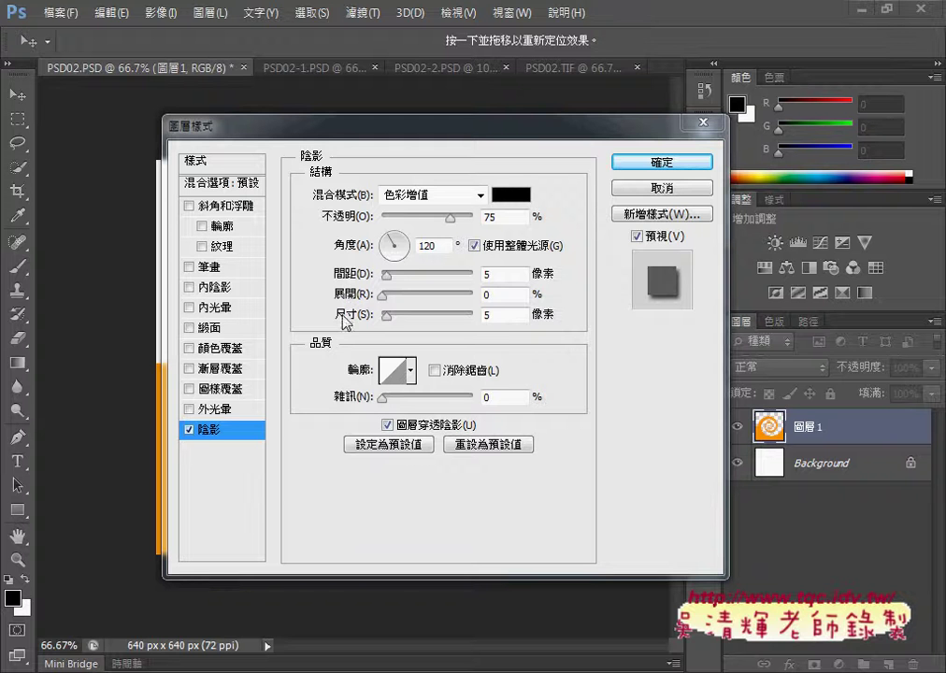
{"action": "mouse_move", "coordinate": [454, 132]}
{"action": "left_mouse_down"}
{"action": "mouse_move", "coordinate": [771, 131]}
{"action": "mouse_move", "coordinate": [662, 132]}
{"action": "left_mouse_up"}
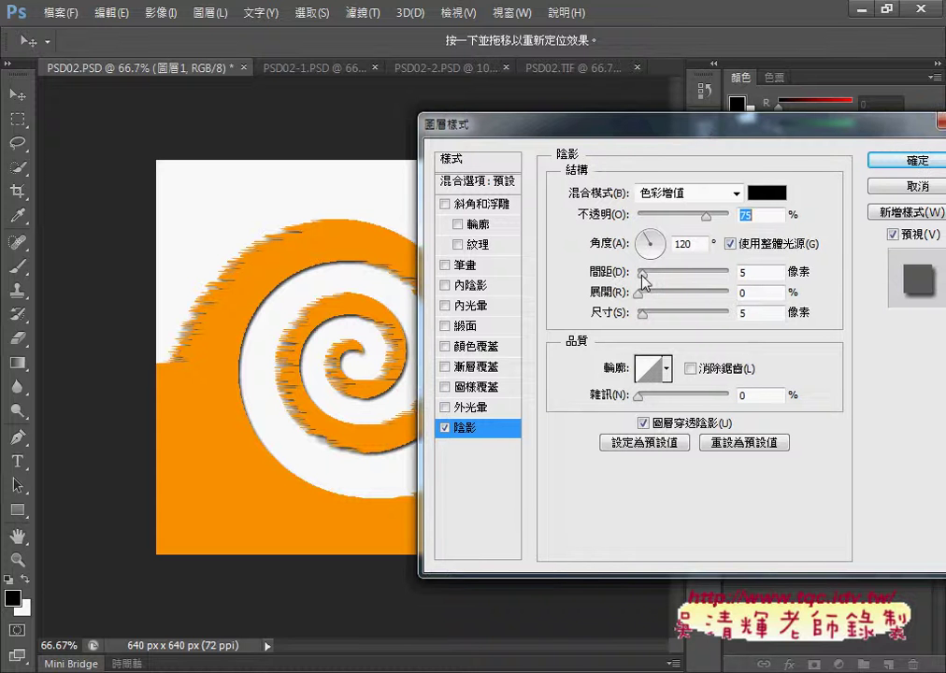
Set the drop shadow Distance to 5 px and Spread to 20%.
{"action": "key", "text": "Tab"}
{"action": "key", "text": "Tab"}
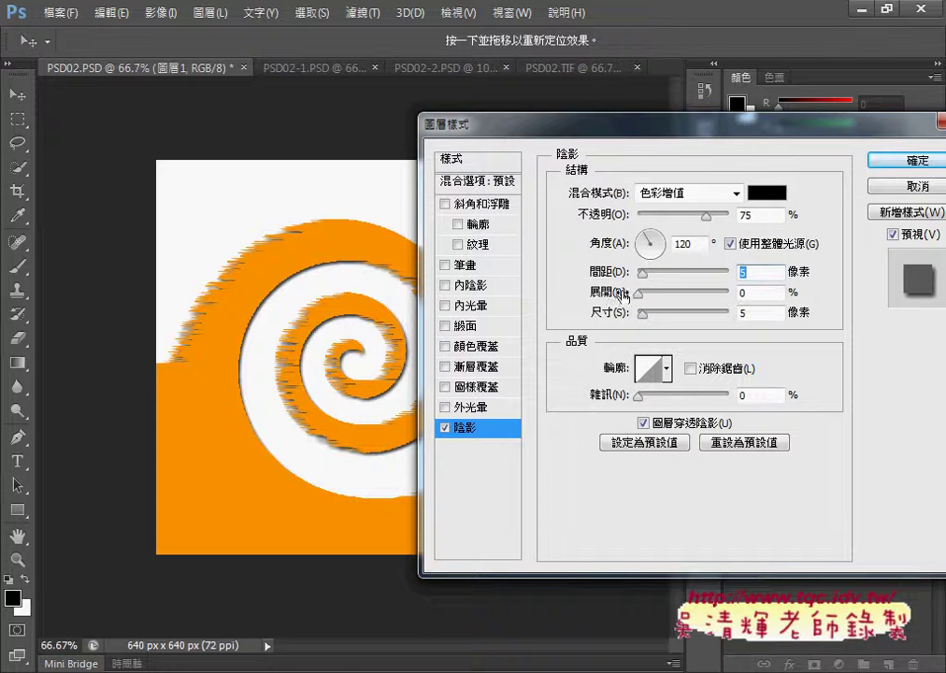
{"action": "left_click_drag", "start_coordinate": [643, 273], "coordinate": [660, 278]}
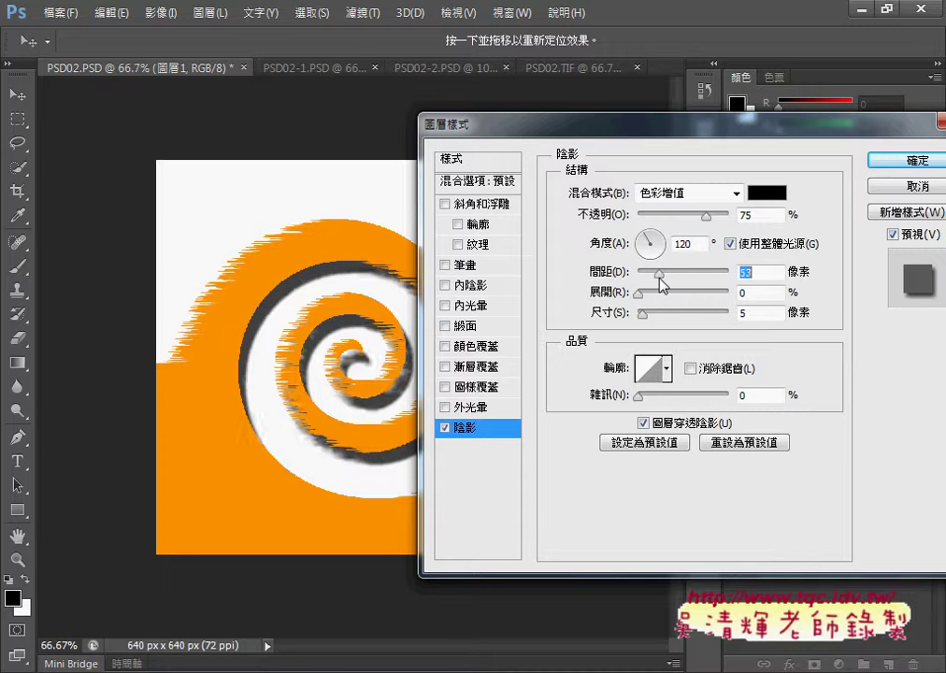
{"action": "mouse_move", "coordinate": [660, 279]}
{"action": "left_mouse_down"}
{"action": "mouse_move", "coordinate": [635, 279]}
{"action": "mouse_move", "coordinate": [670, 288]}
{"action": "left_mouse_up"}
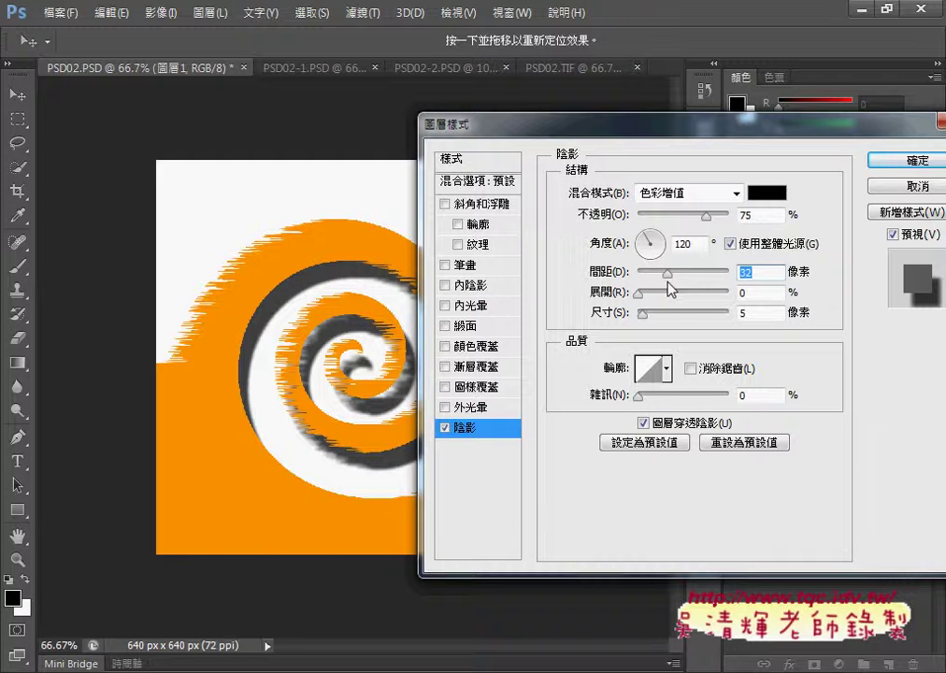
{"action": "left_click_drag", "start_coordinate": [671, 284], "coordinate": [652, 284]}
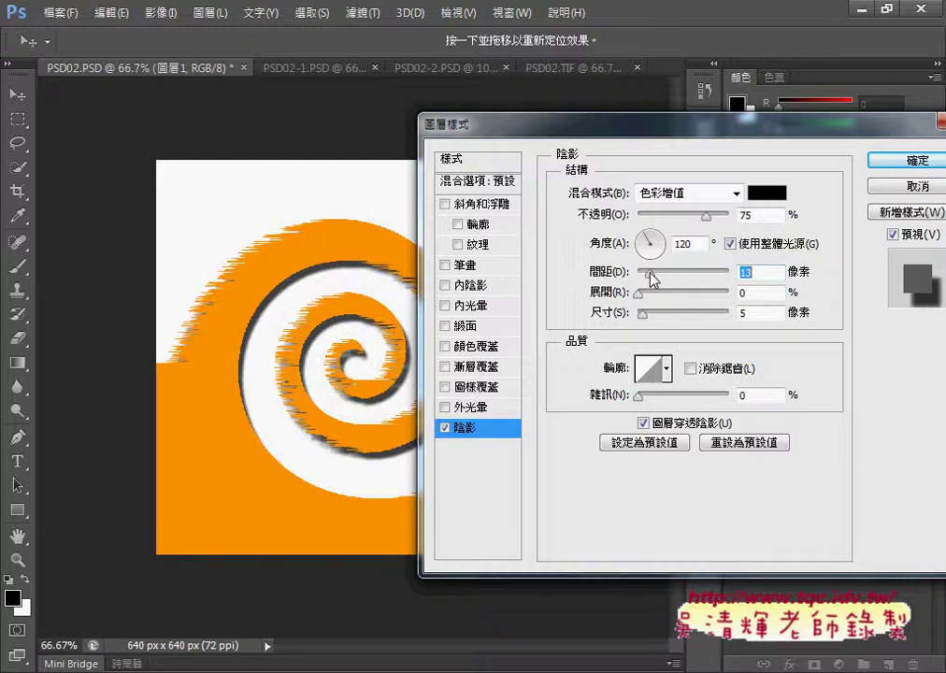
{"action": "type", "text": "5"}
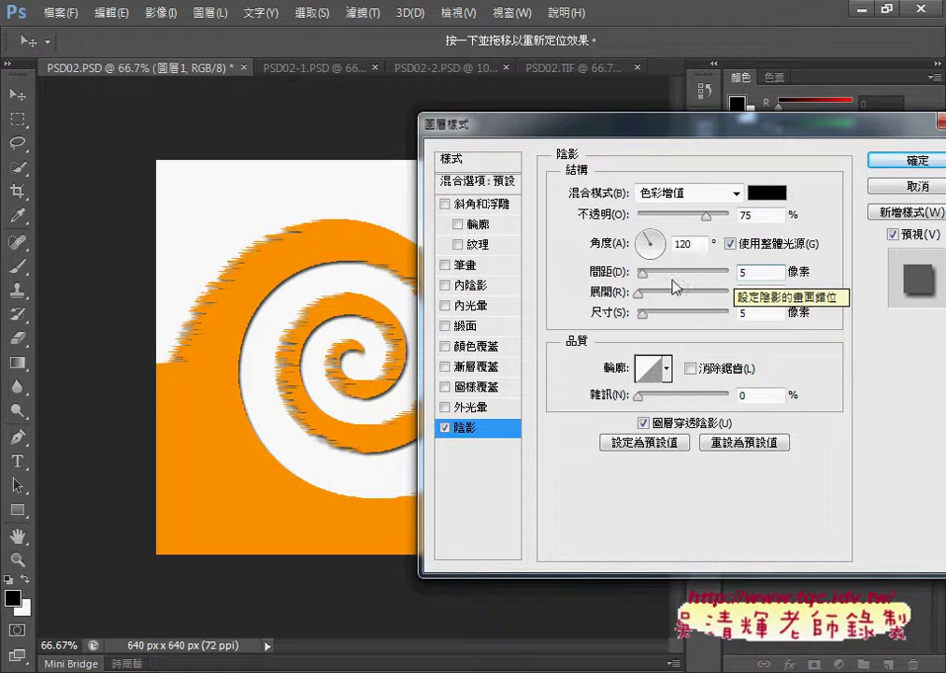
{"action": "left_click_drag", "start_coordinate": [639, 294], "coordinate": [700, 310]}
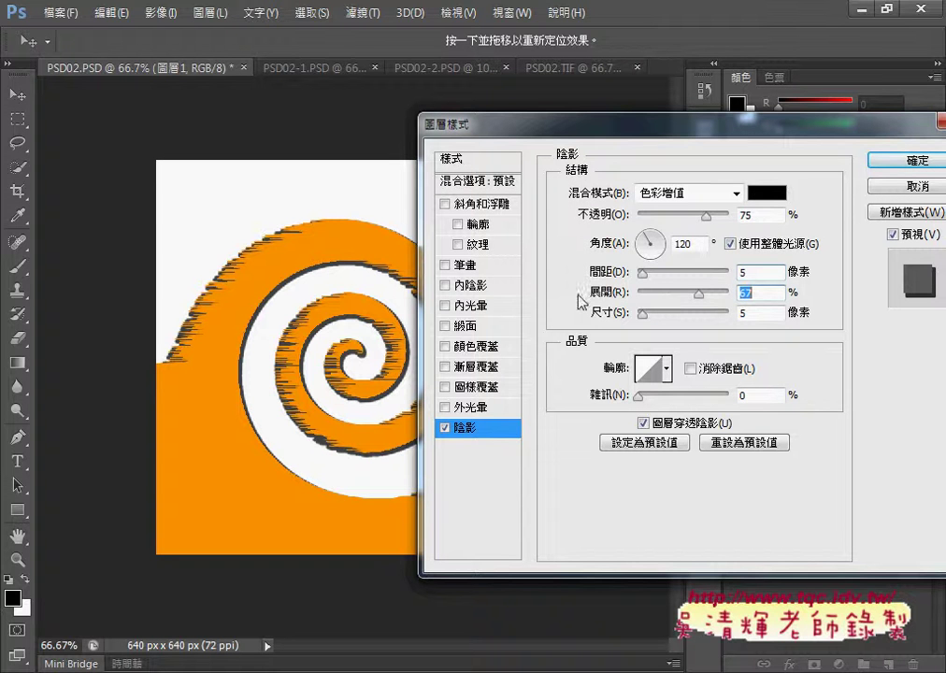
{"action": "type", "text": "2"}
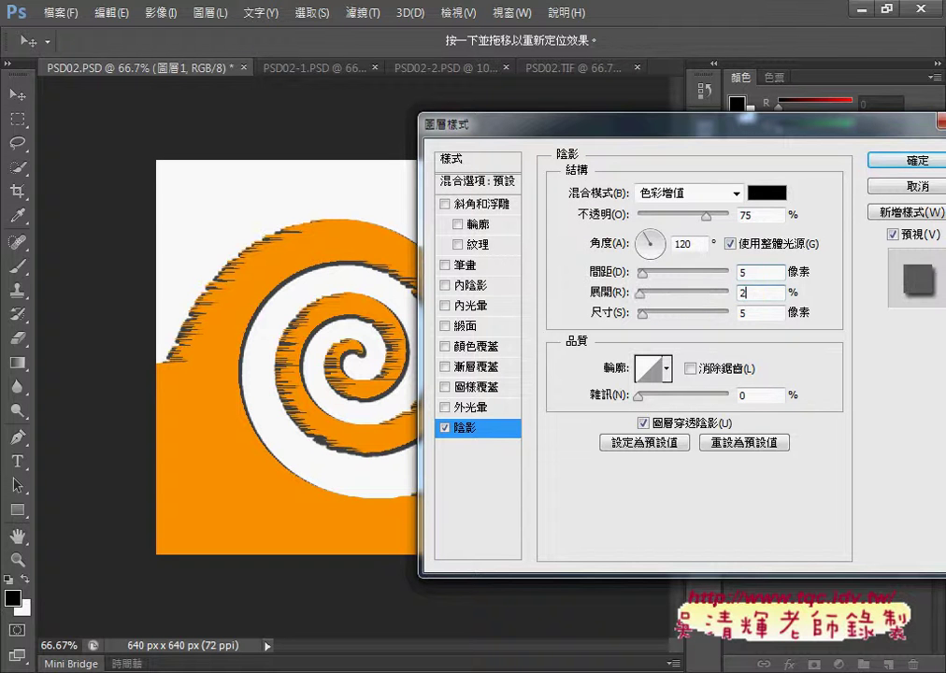
{"action": "type", "text": "0"}
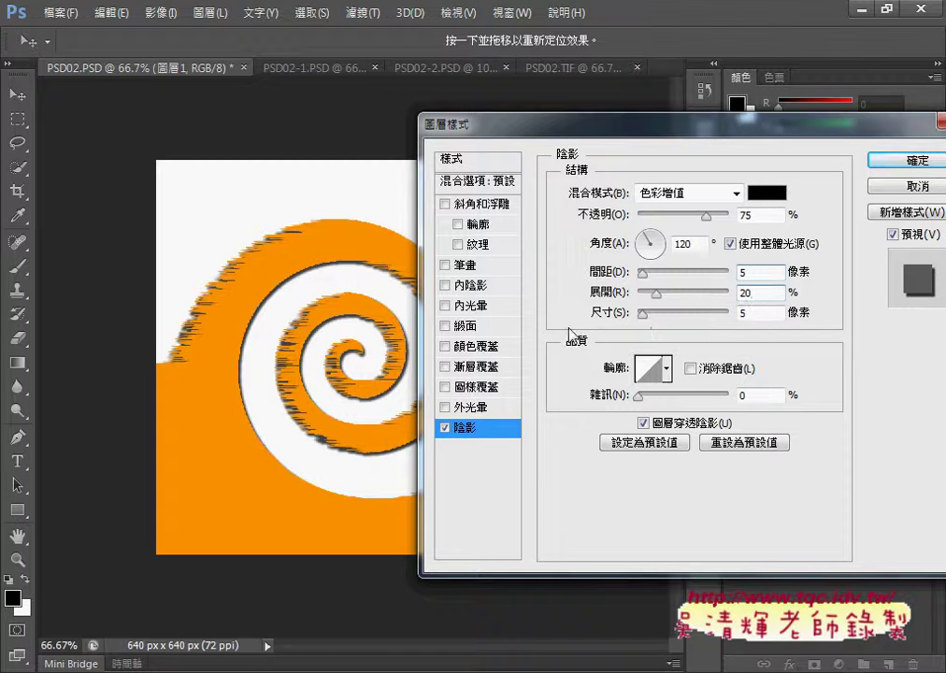
Set the drop shadow Size to 15 px and apply the layer style.
{"action": "mouse_move", "coordinate": [643, 314]}
{"action": "left_mouse_down"}
{"action": "mouse_move", "coordinate": [675, 322]}
{"action": "mouse_move", "coordinate": [650, 322]}
{"action": "left_mouse_up"}
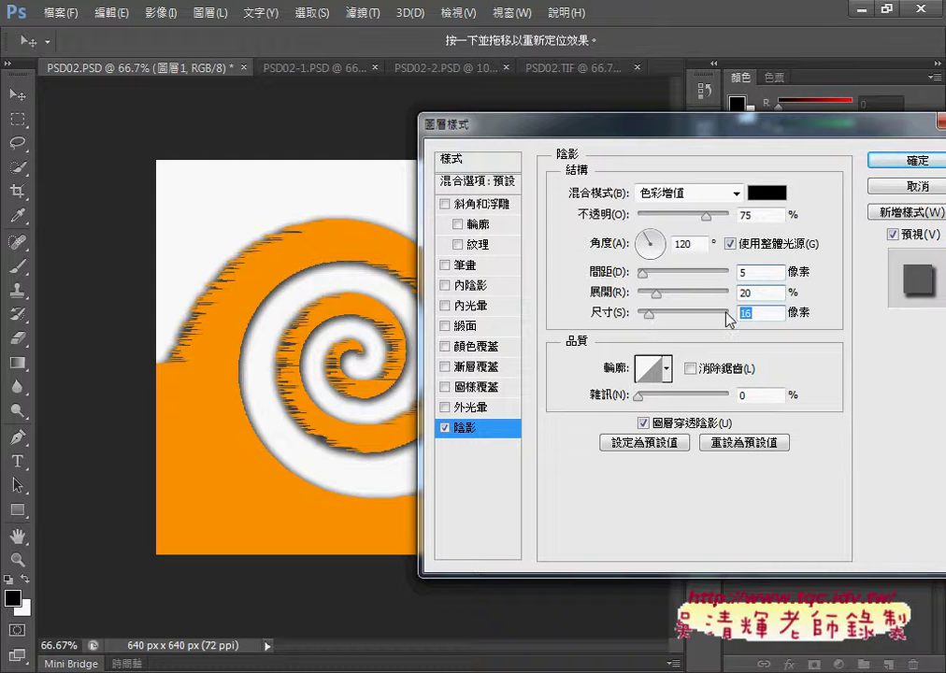
{"action": "type", "text": "15"}
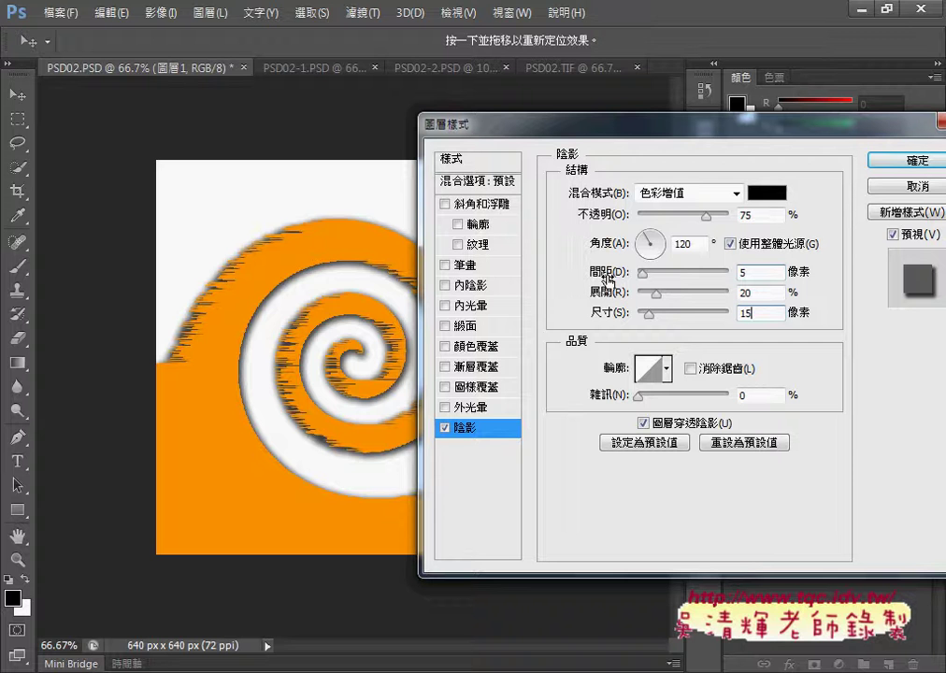
{"action": "left_click", "coordinate": [916, 162]}
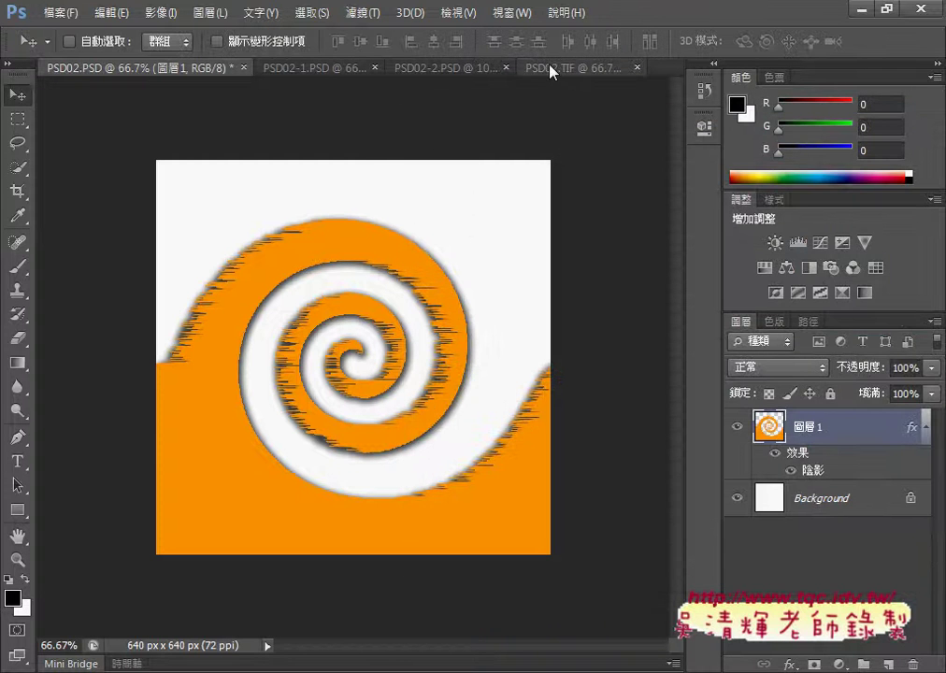
Compare PSD02.PSD with the PSD02.TIF reference, then bring Chrome to the front.
{"action": "left_click", "coordinate": [552, 69]}
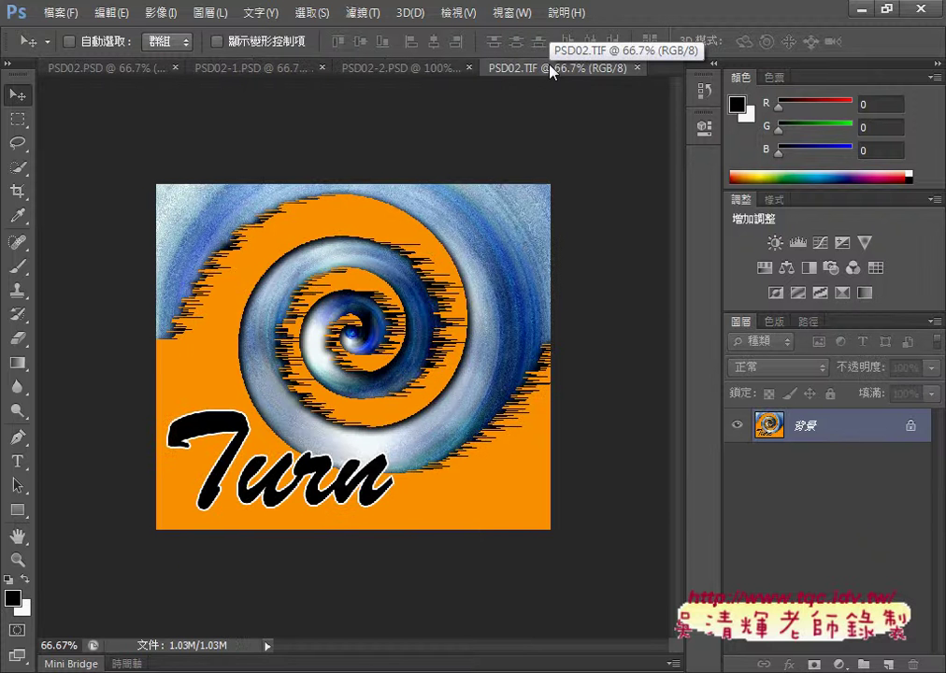
{"action": "left_click", "coordinate": [104, 67]}
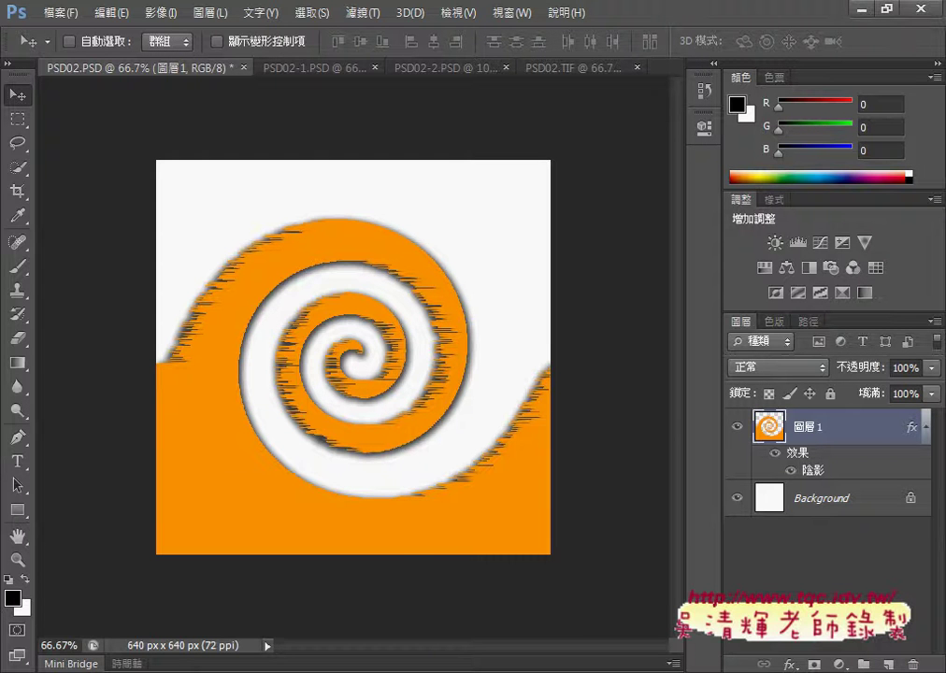
{"action": "left_click", "coordinate": [323, 598]}
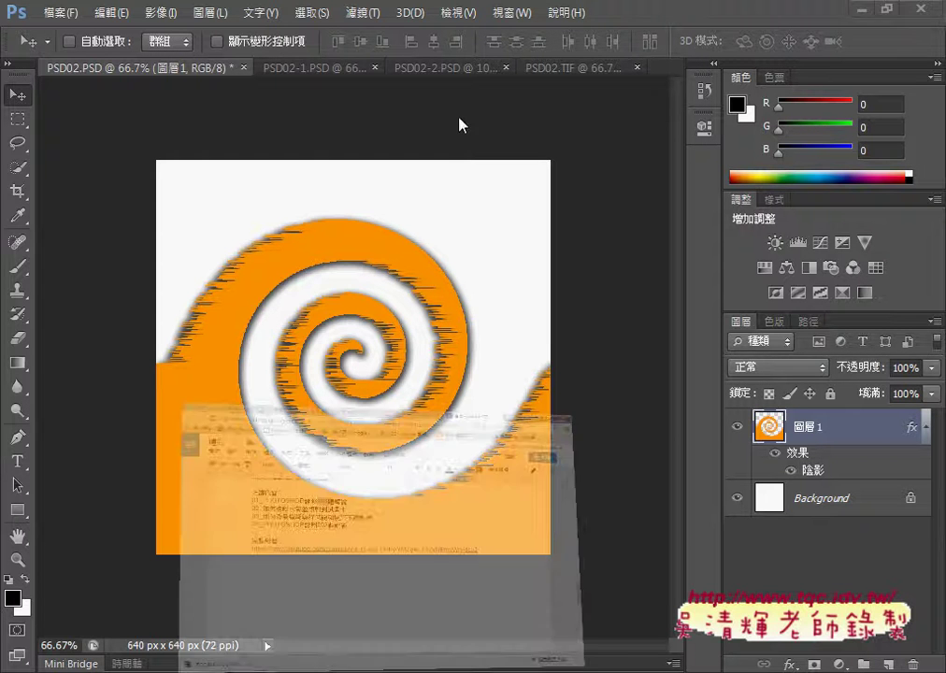
Scroll through items 1–6 of task 205 in the TQC PHOTOSHOP exam PDF.
{"action": "left_click", "coordinate": [510, 13]}
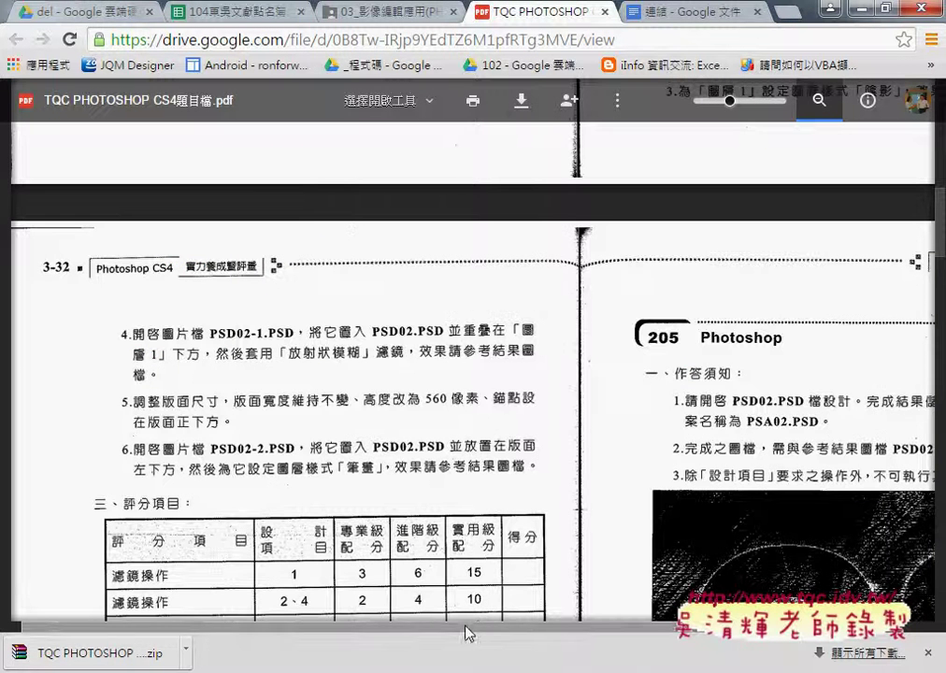
{"action": "left_click_drag", "start_coordinate": [467, 630], "coordinate": [650, 541]}
{"action": "scroll", "coordinate": [650, 540], "scroll_direction": "up", "scroll_amount": 1}
{"action": "mouse_move", "coordinate": [635, 152]}
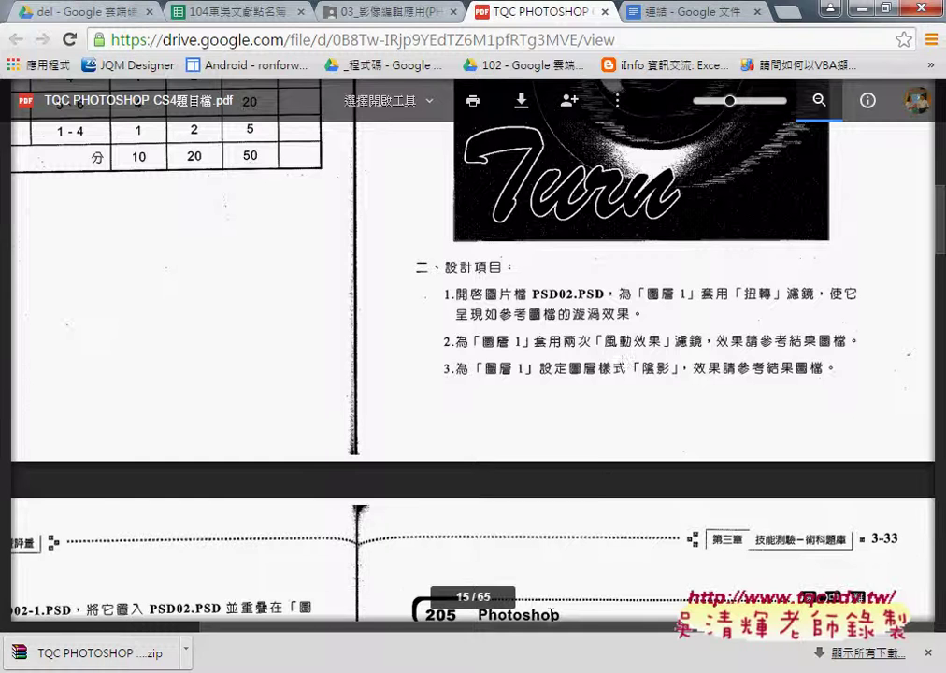
{"action": "scroll", "coordinate": [319, 576], "scroll_direction": "left", "scroll_amount": 3}
{"action": "scroll", "coordinate": [329, 428], "scroll_direction": "down", "scroll_amount": 3}
{"action": "scroll", "coordinate": [329, 428], "scroll_direction": "down", "scroll_amount": 1}
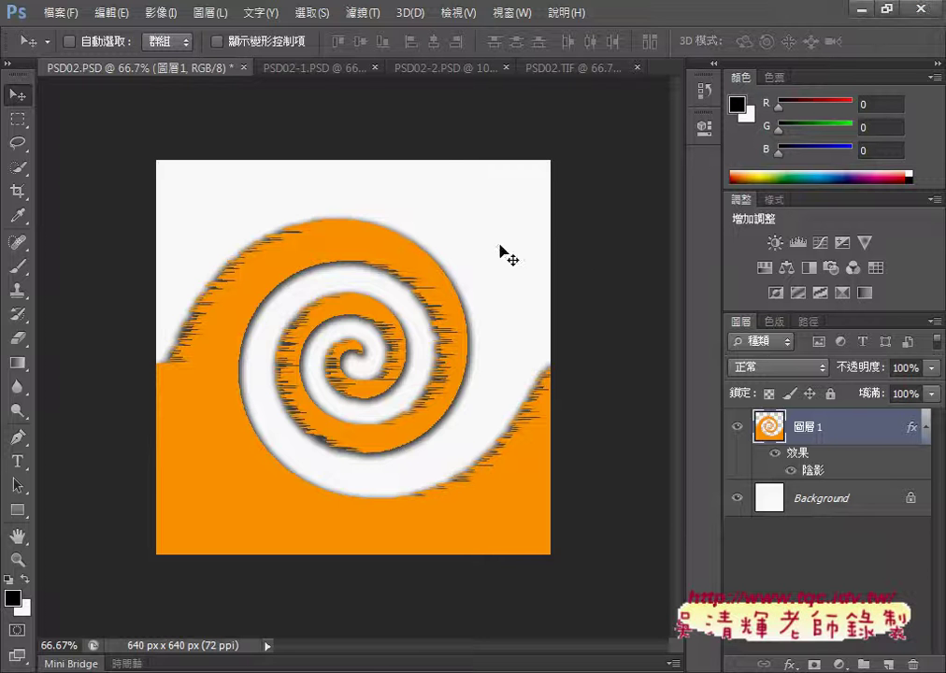
Check PSD02.TIF, then undo the Radial Blur on PSD02-1.PSD.
{"action": "left_click", "coordinate": [581, 69]}
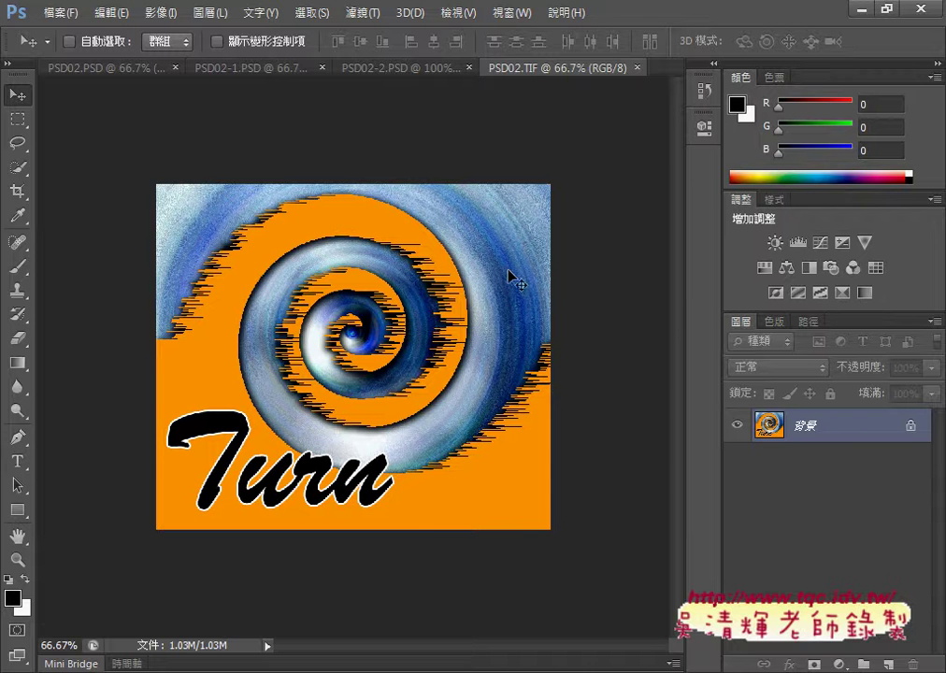
{"action": "left_click", "coordinate": [263, 72]}
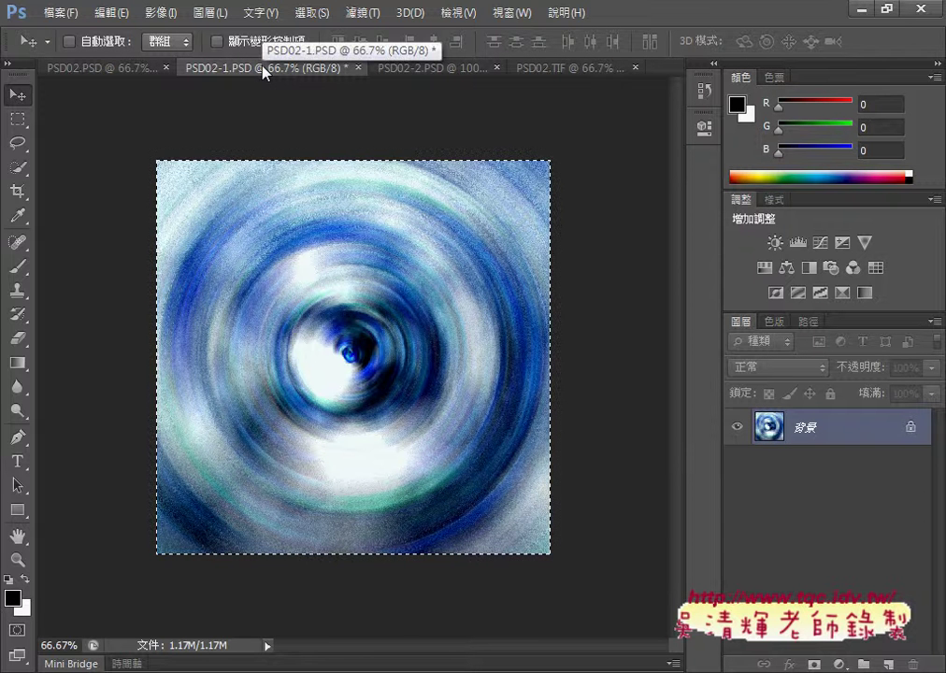
{"action": "key", "text": "ctrl+alt+z"}
{"action": "key", "text": "ctrl+alt+z"}
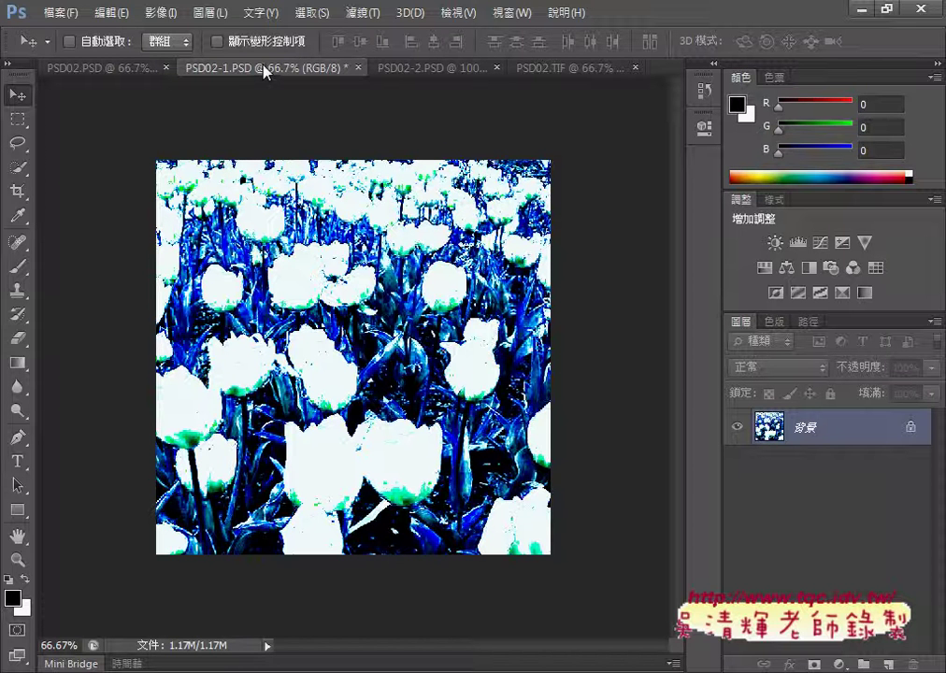
Revisit the reference, reopen the Filter menu on PSD02-1.PSD, and accept the Windows 7 Basic colour scheme.
{"action": "left_click", "coordinate": [556, 74]}
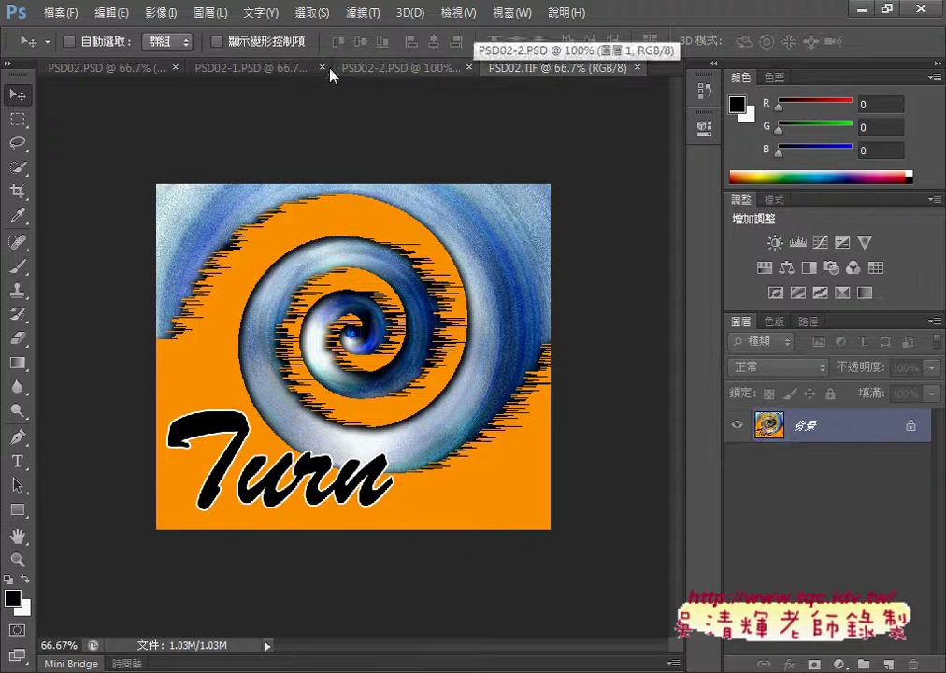
{"action": "left_click", "coordinate": [285, 67]}
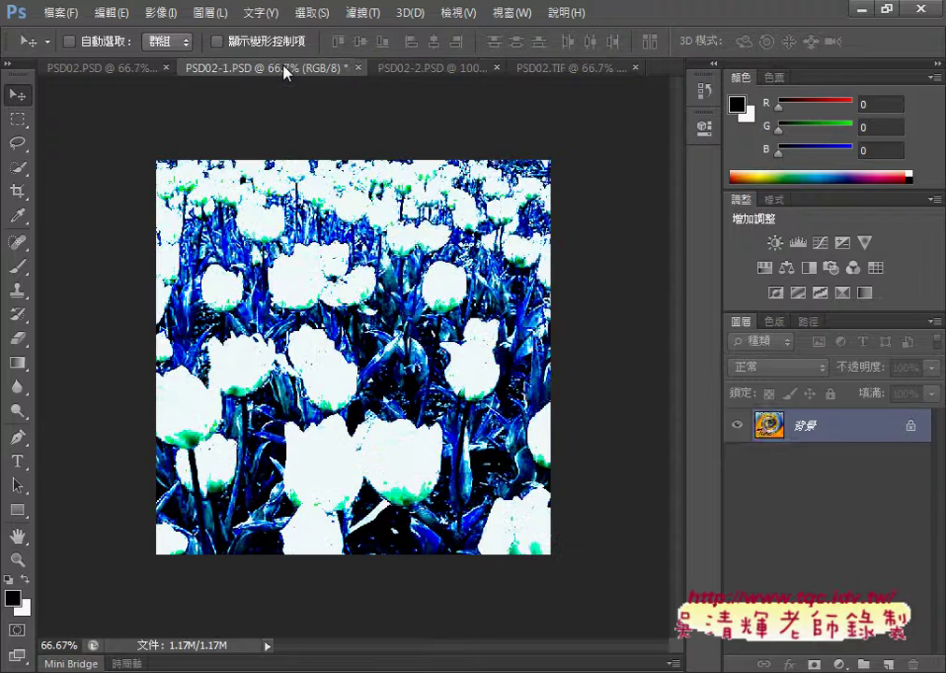
{"action": "left_click", "coordinate": [378, 15]}
{"action": "left_click", "coordinate": [326, 530]}
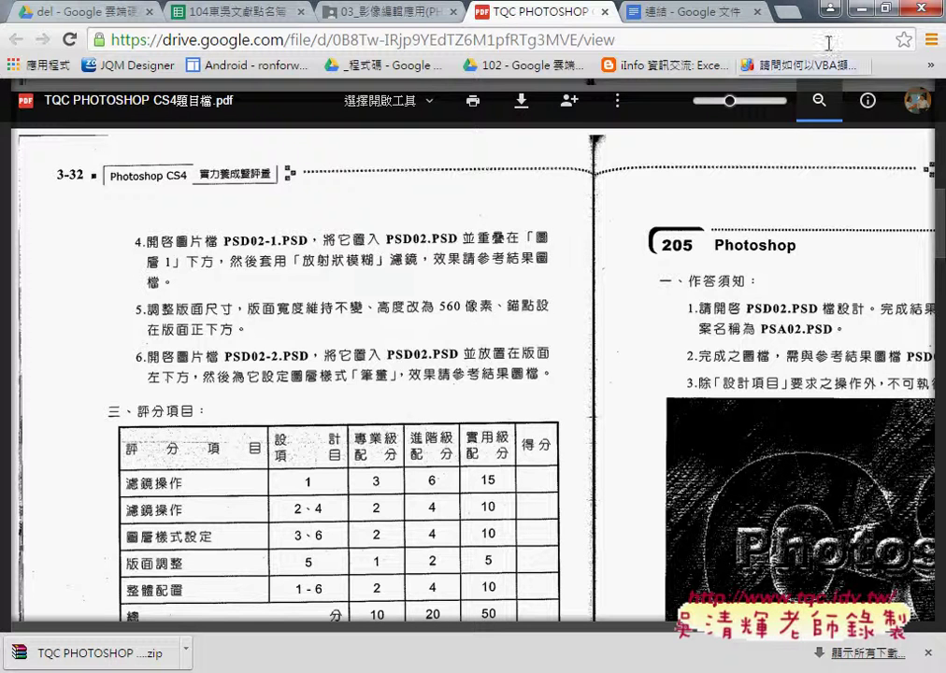
{"action": "left_click", "coordinate": [830, 9]}
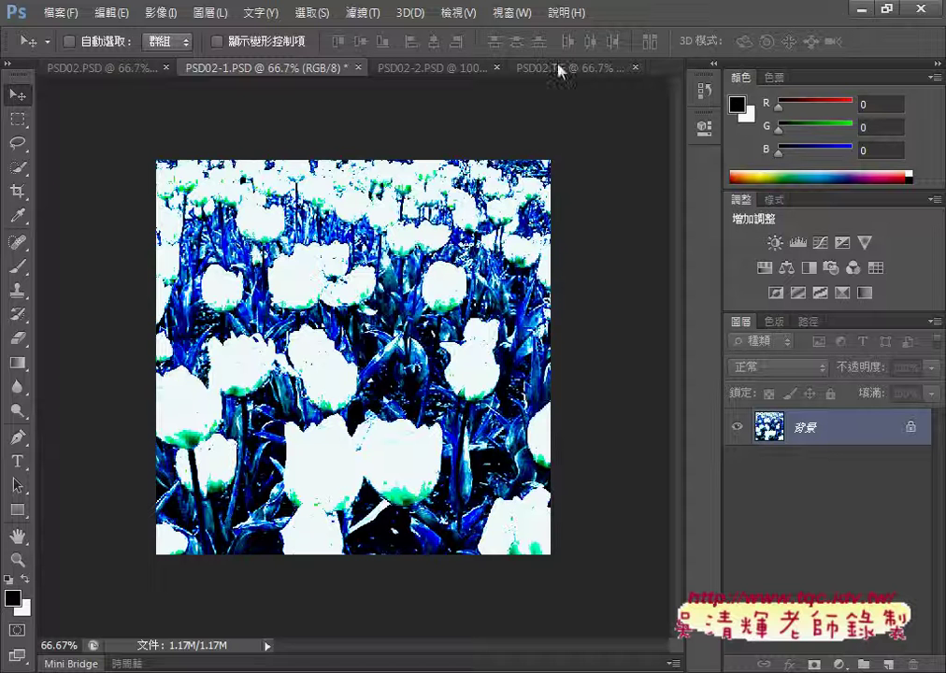
{"action": "left_click", "coordinate": [361, 17]}
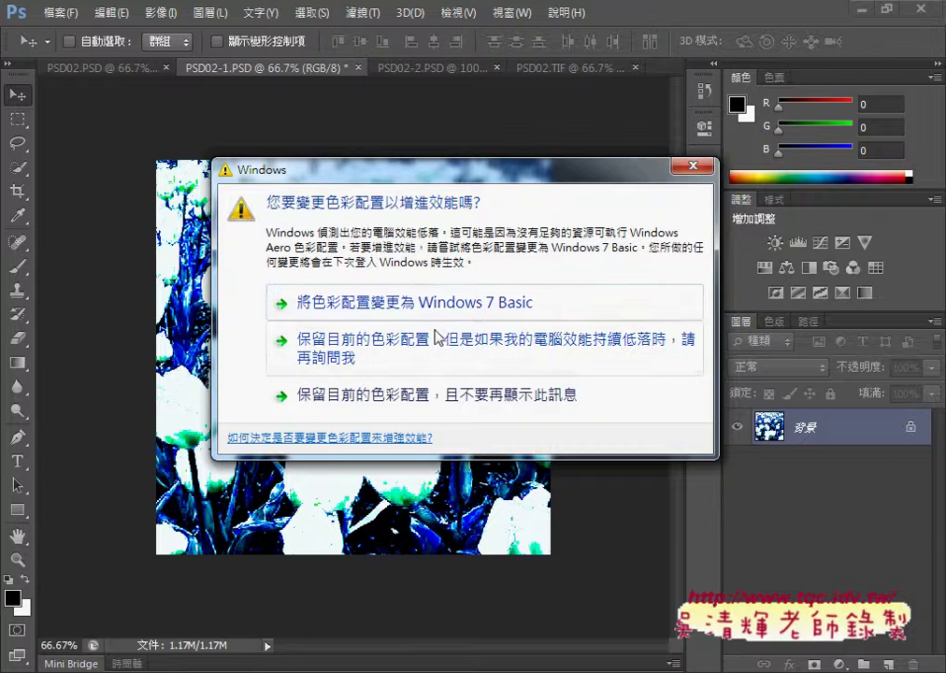
{"action": "left_click", "coordinate": [443, 305]}
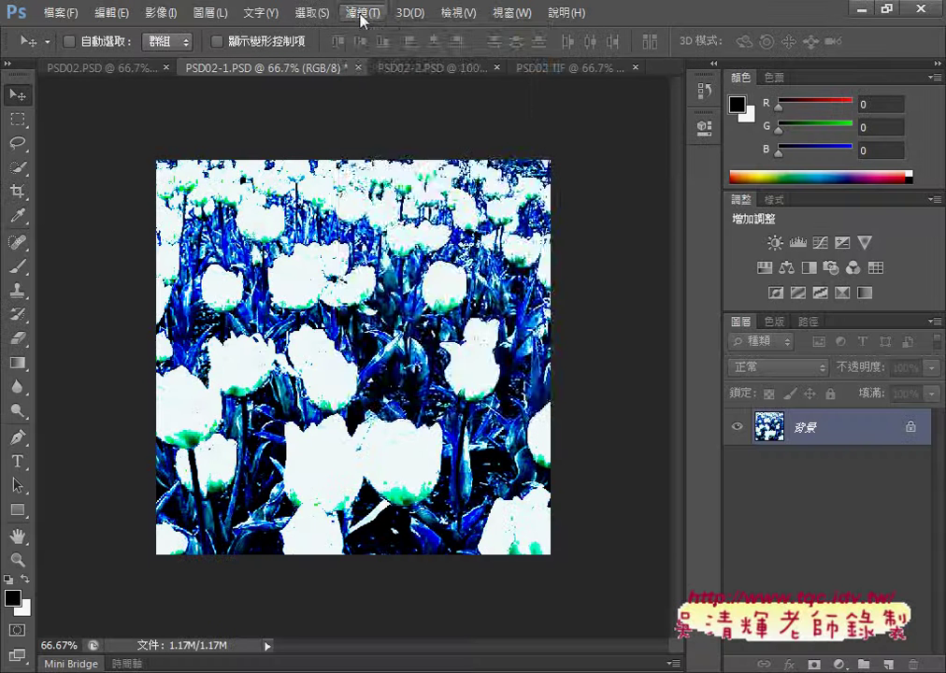
Set up a Radial Blur with amount 45, Spin method and Best quality.
{"action": "left_click", "coordinate": [361, 12]}
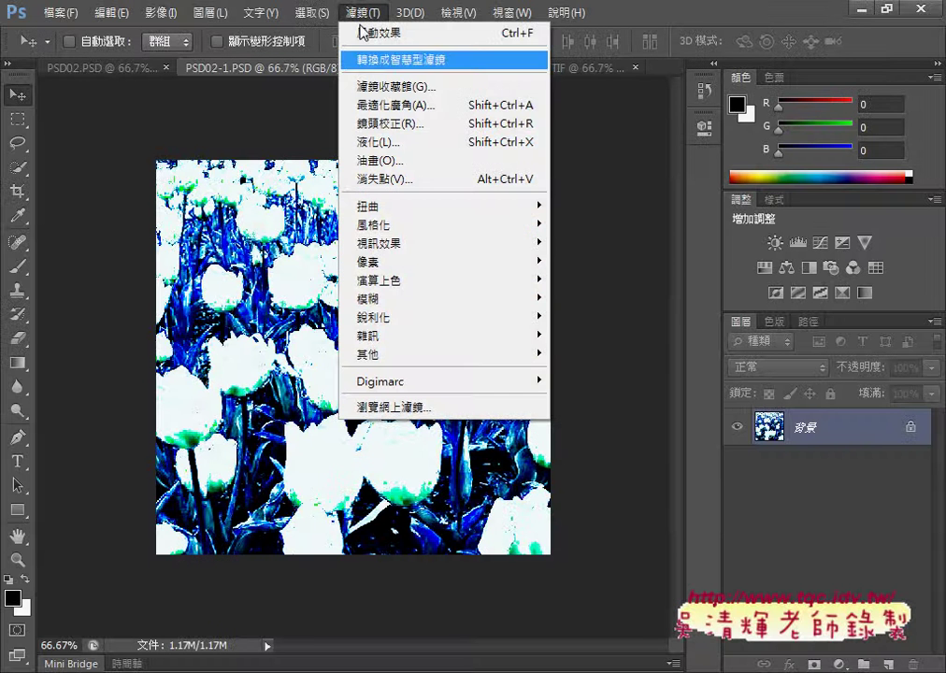
{"action": "mouse_move", "coordinate": [374, 298]}
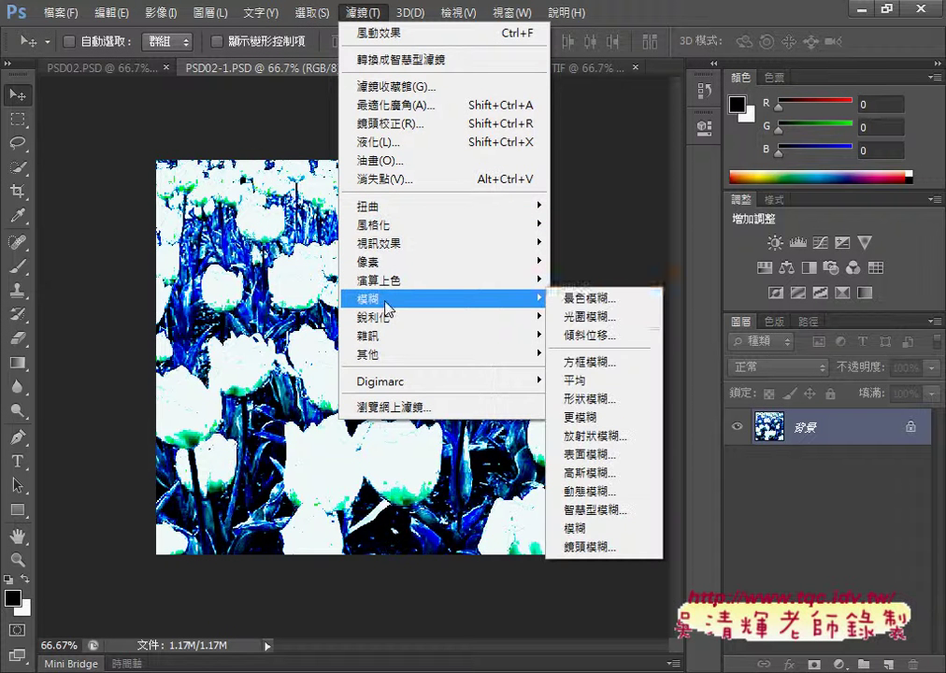
{"action": "left_click", "coordinate": [585, 437]}
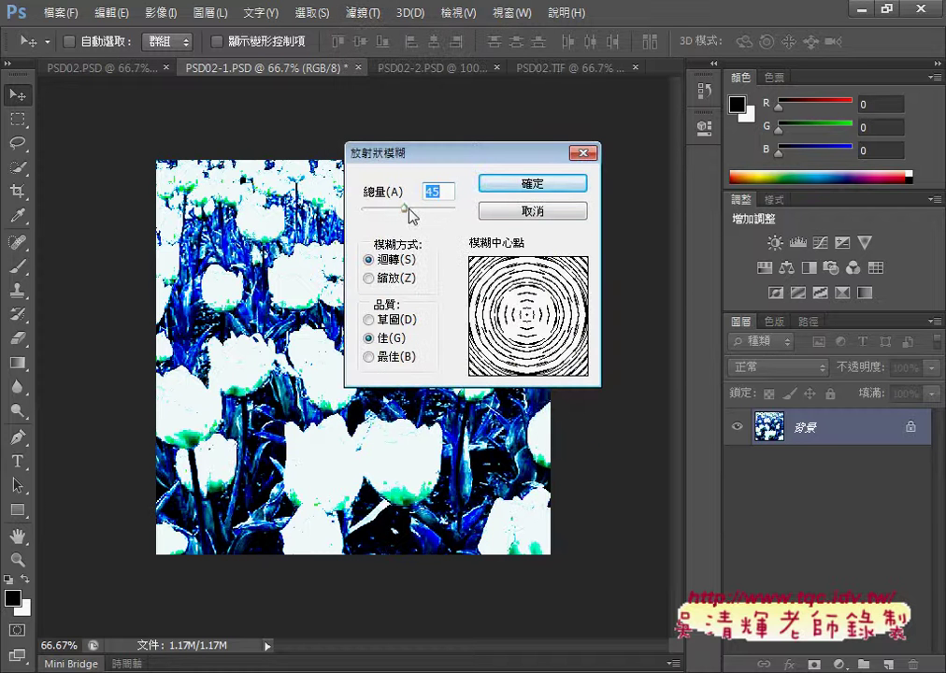
{"action": "mouse_move", "coordinate": [409, 215]}
{"action": "left_mouse_down"}
{"action": "mouse_move", "coordinate": [377, 214]}
{"action": "mouse_move", "coordinate": [421, 216]}
{"action": "mouse_move", "coordinate": [405, 213]}
{"action": "left_mouse_up"}
Apply the spin blur, compare PSD02-1.PSD against the PSD02.TIF reference, then return to PSD02.PSD.
{"action": "left_click", "coordinate": [540, 185]}
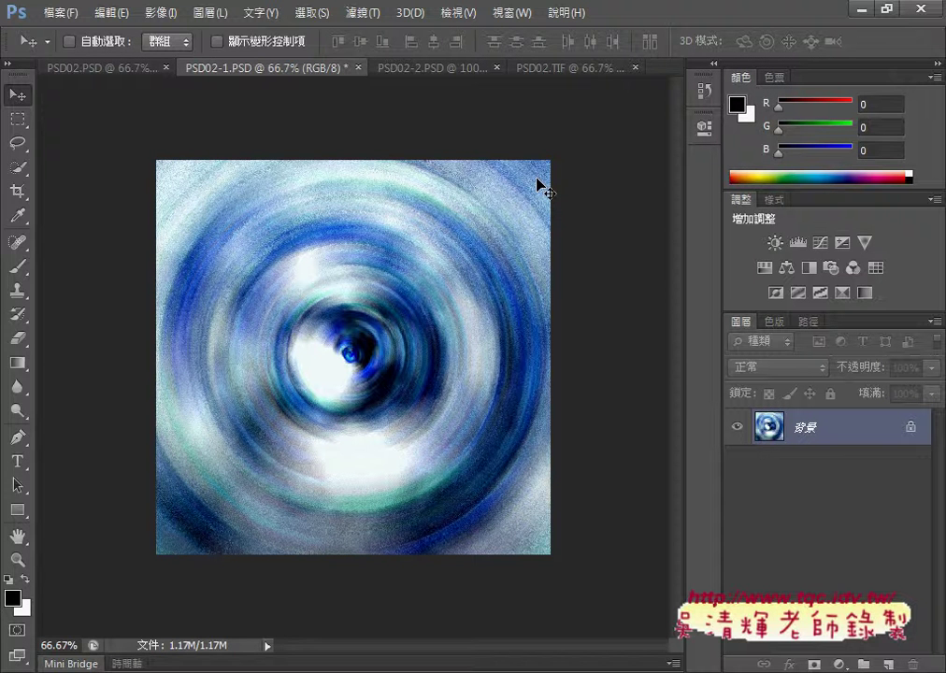
{"action": "left_click", "coordinate": [556, 73]}
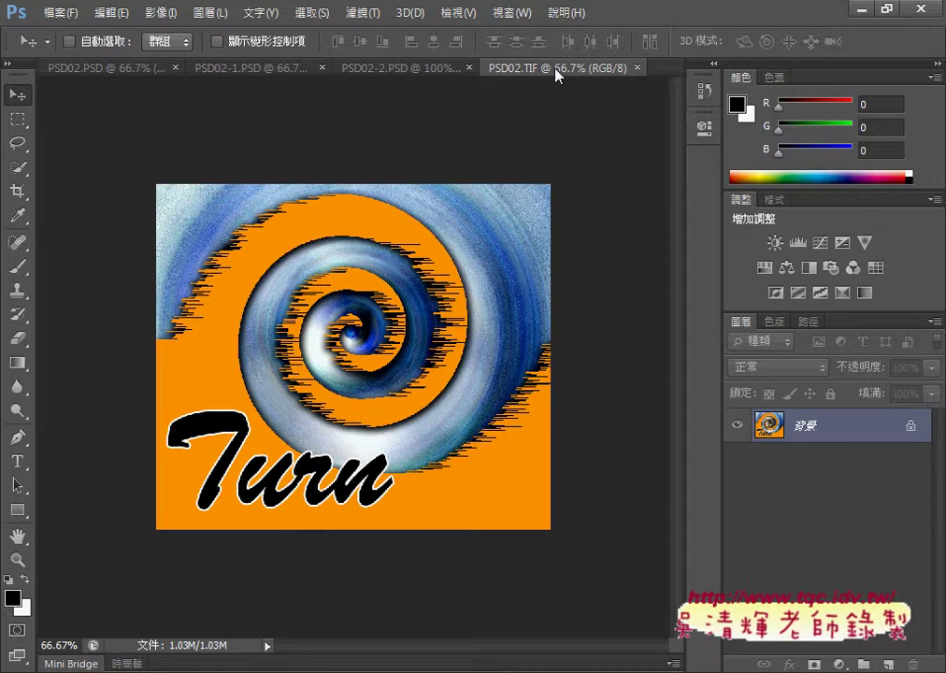
{"action": "left_click", "coordinate": [277, 73]}
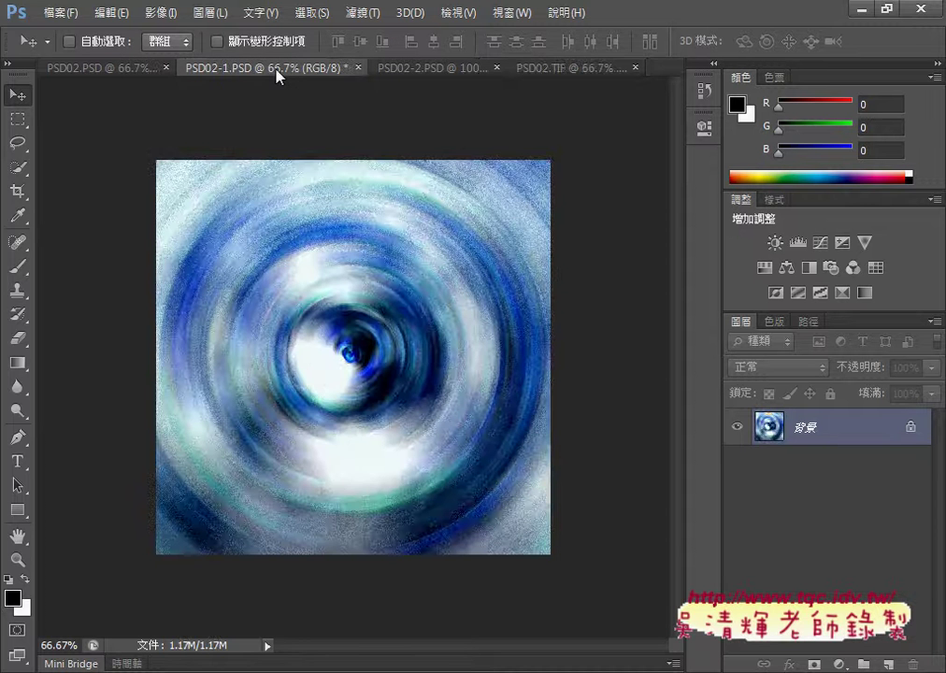
{"action": "left_click", "coordinate": [553, 73]}
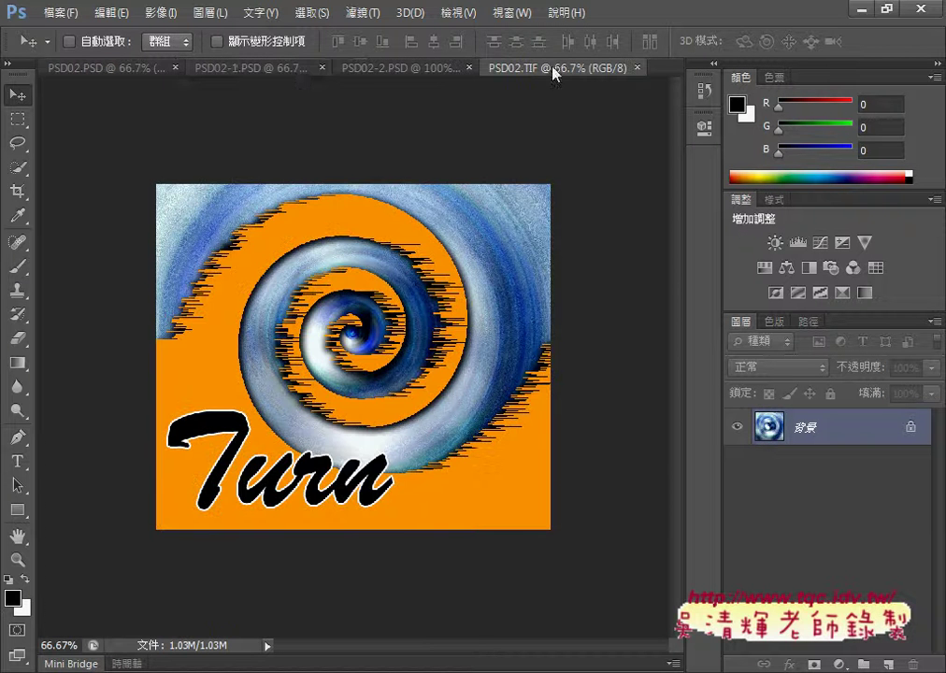
{"action": "left_click", "coordinate": [290, 70]}
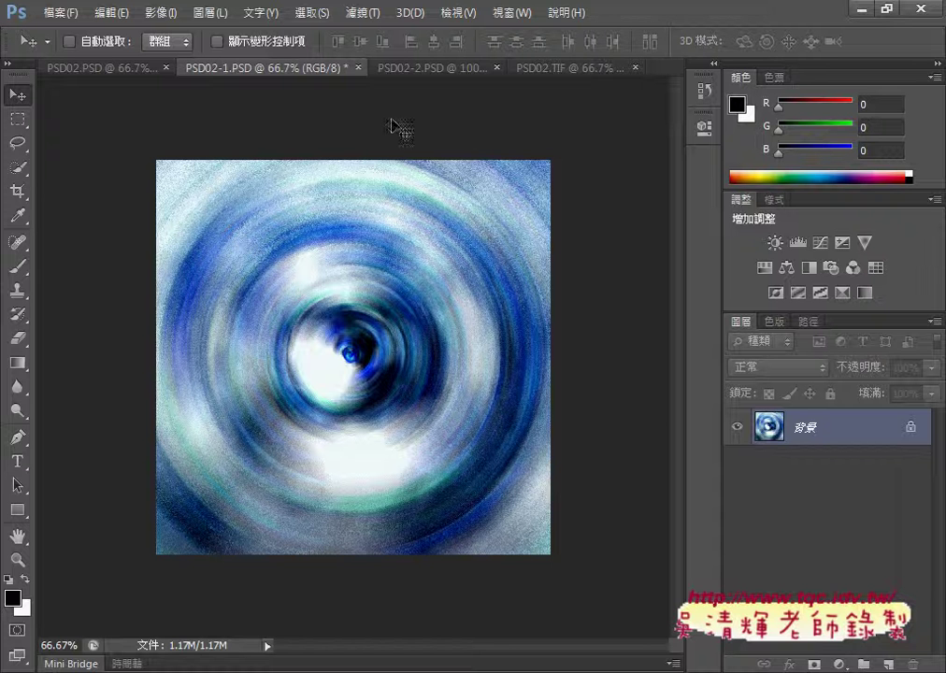
{"action": "left_click", "coordinate": [91, 71]}
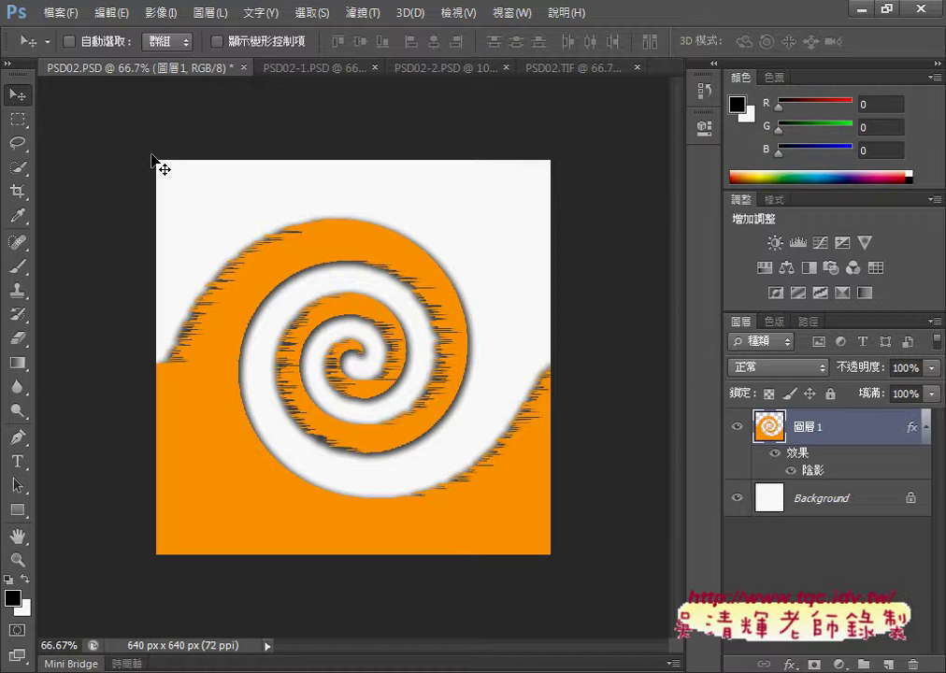
Copy the whole blurred PSD02-1.PSD image and paste it into PSD02.PSD as a new layer.
{"action": "left_click", "coordinate": [321, 71]}
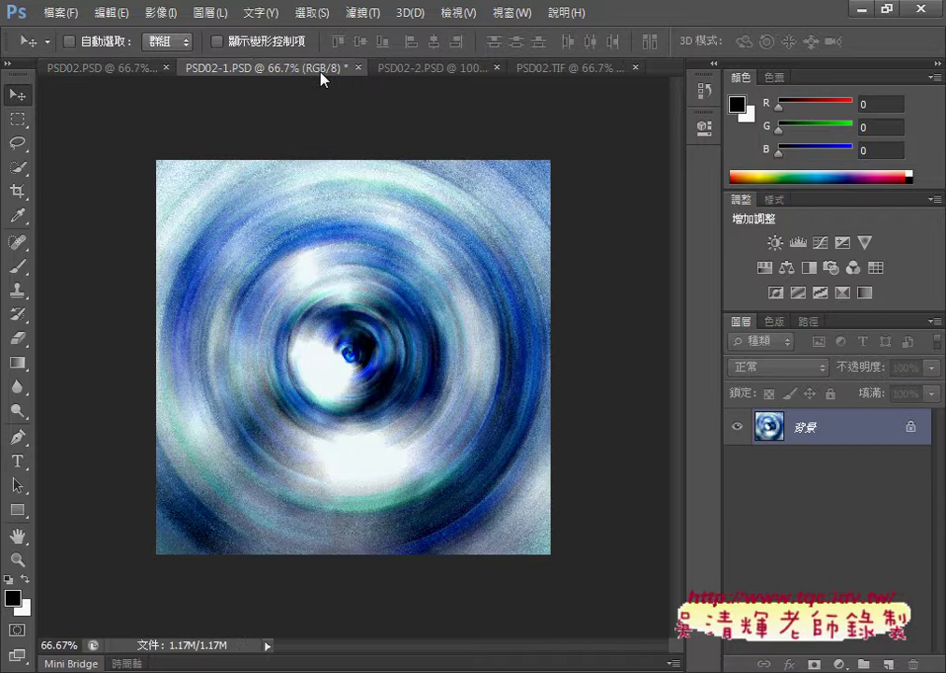
{"action": "key", "text": "ctrl+a"}
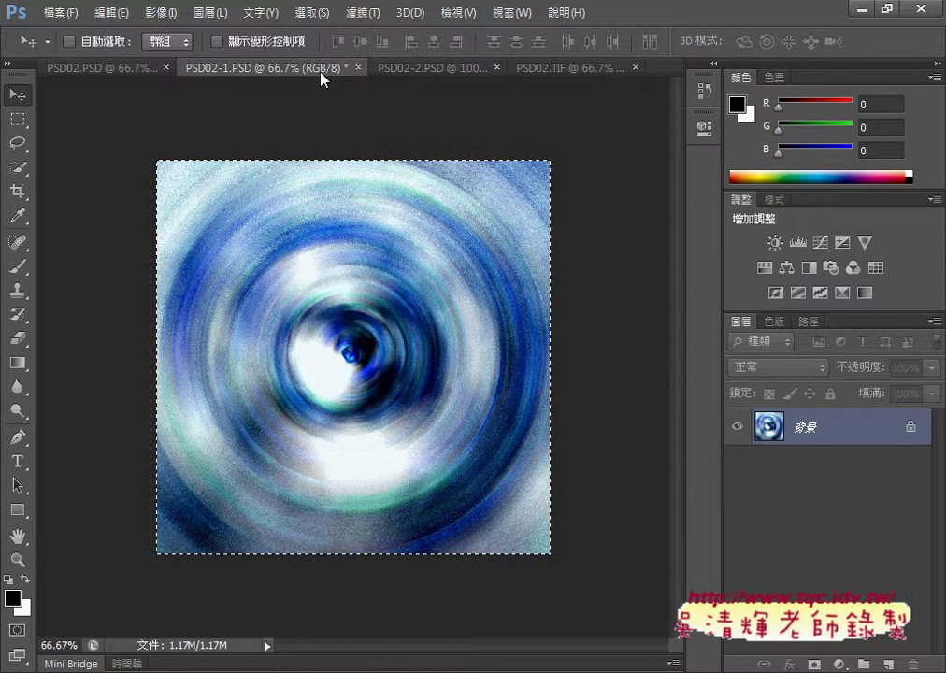
{"action": "left_click", "coordinate": [122, 69]}
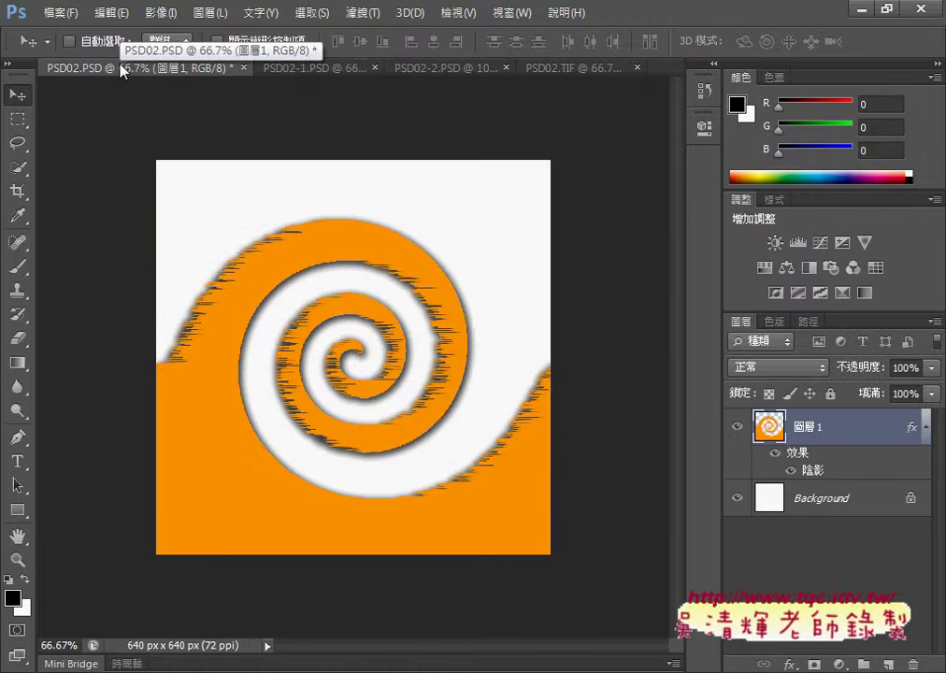
{"action": "key", "text": "ctrl+v"}
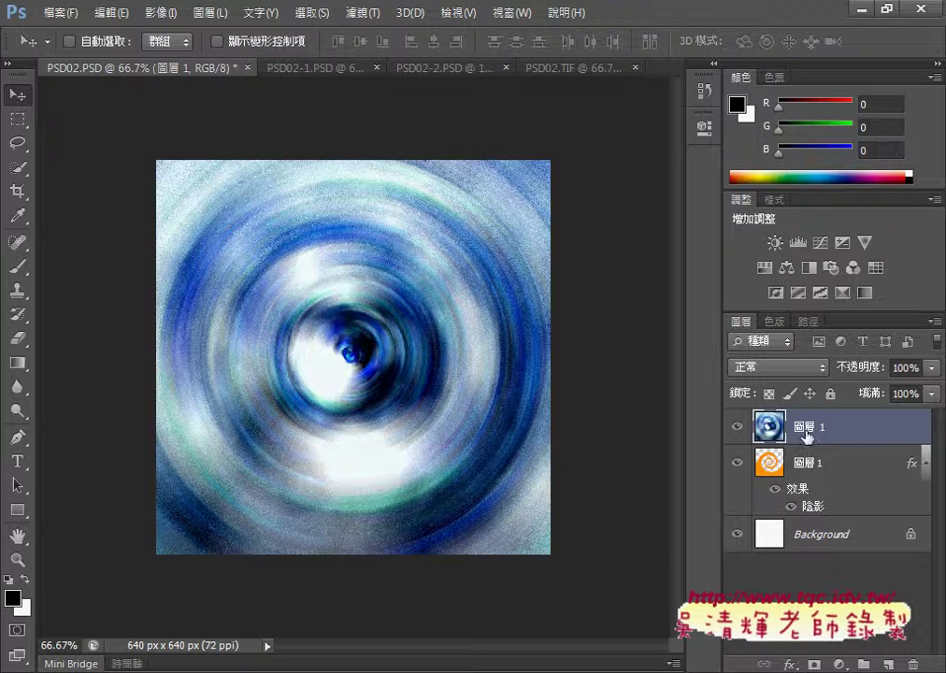
Move the blue blurred layer beneath the orange spiral layer, then check the exercise PDF.
{"action": "left_click_drag", "start_coordinate": [807, 435], "coordinate": [802, 465]}
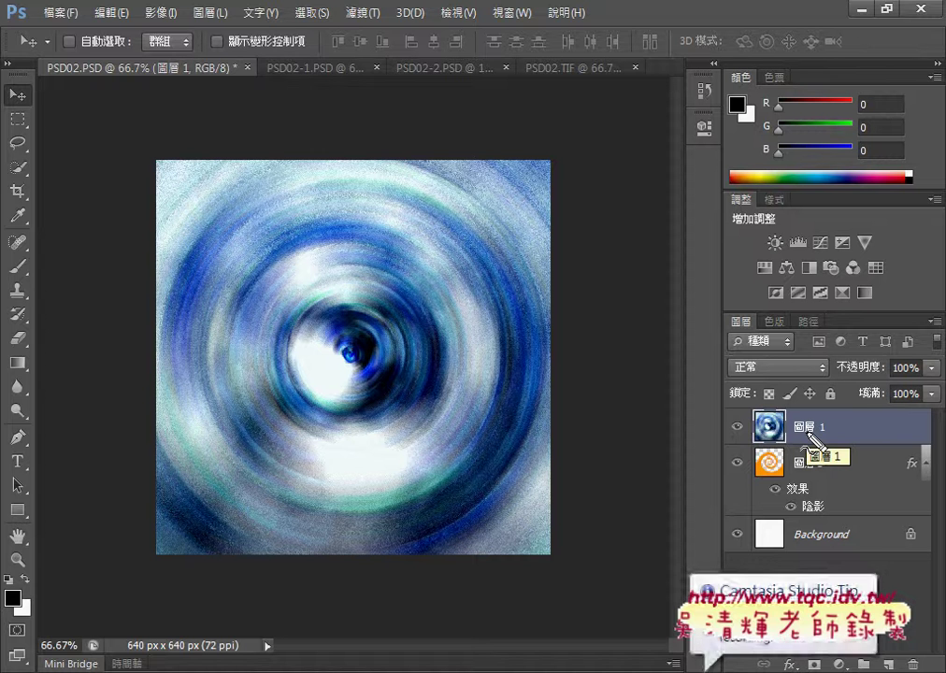
{"action": "left_click_drag", "start_coordinate": [846, 414], "coordinate": [853, 426]}
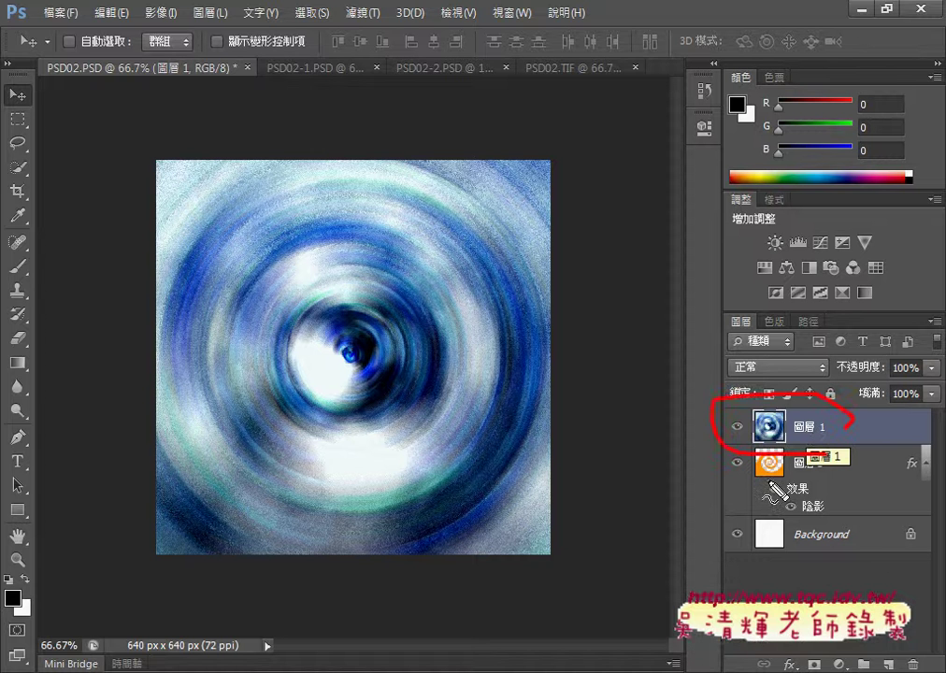
{"action": "key", "text": "Escape"}
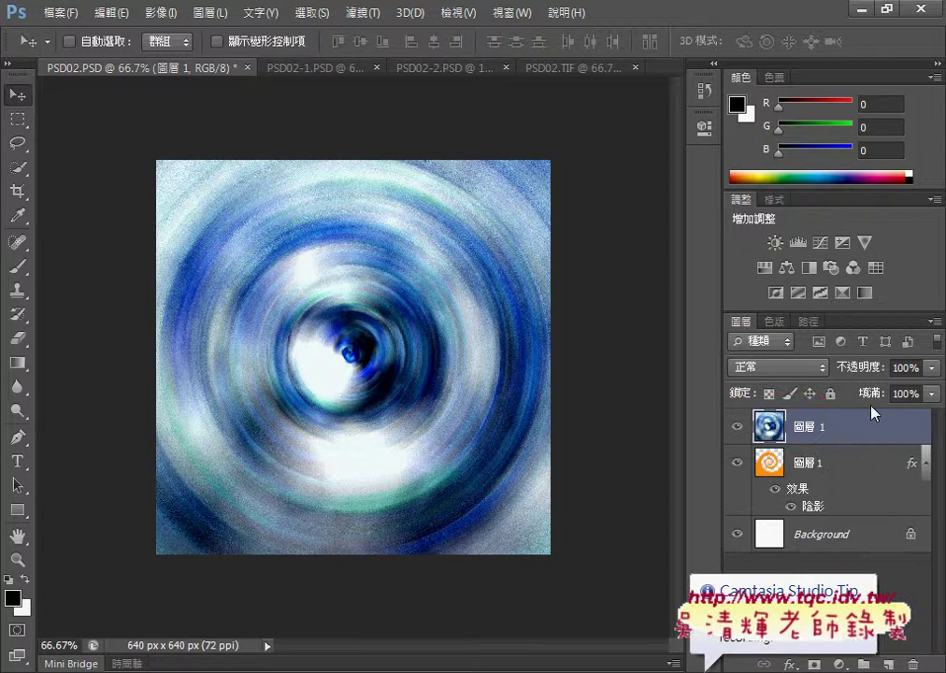
{"action": "left_click_drag", "start_coordinate": [841, 431], "coordinate": [839, 501]}
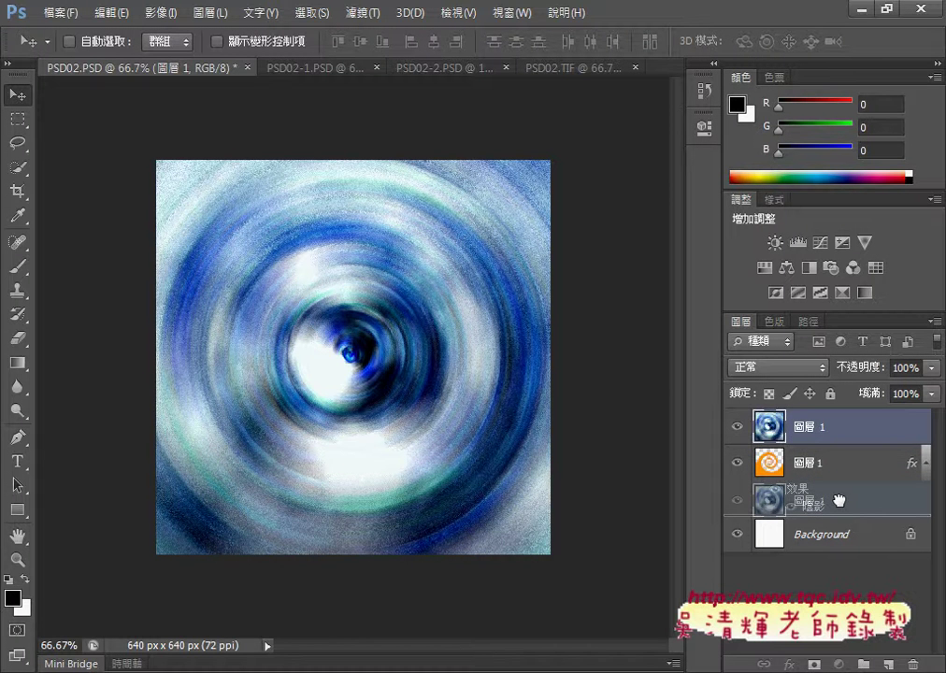
{"action": "left_click_drag", "start_coordinate": [839, 502], "coordinate": [841, 506]}
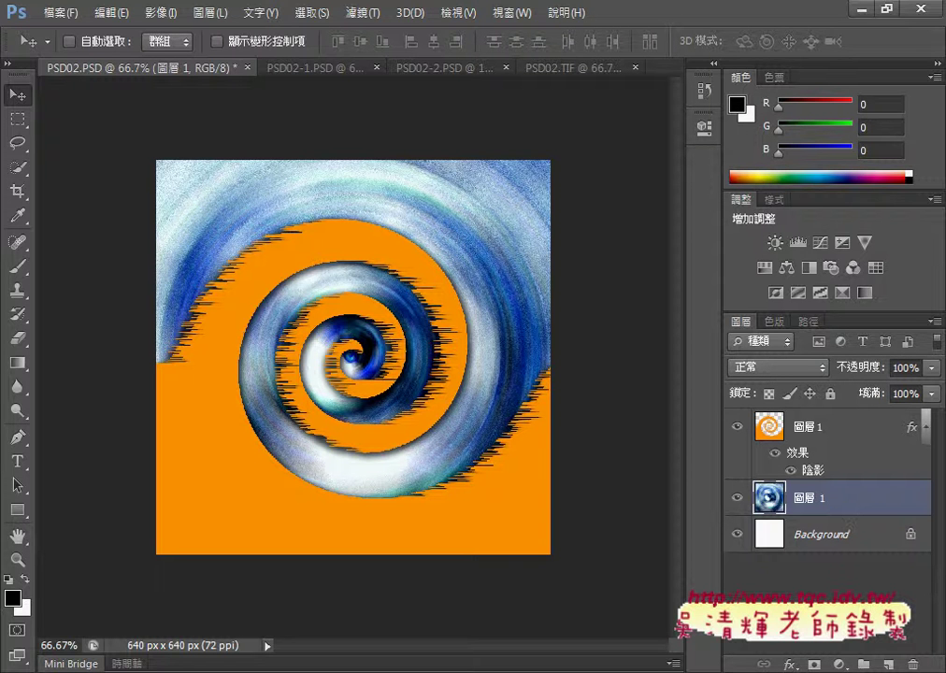
{"action": "left_click", "coordinate": [862, 8]}
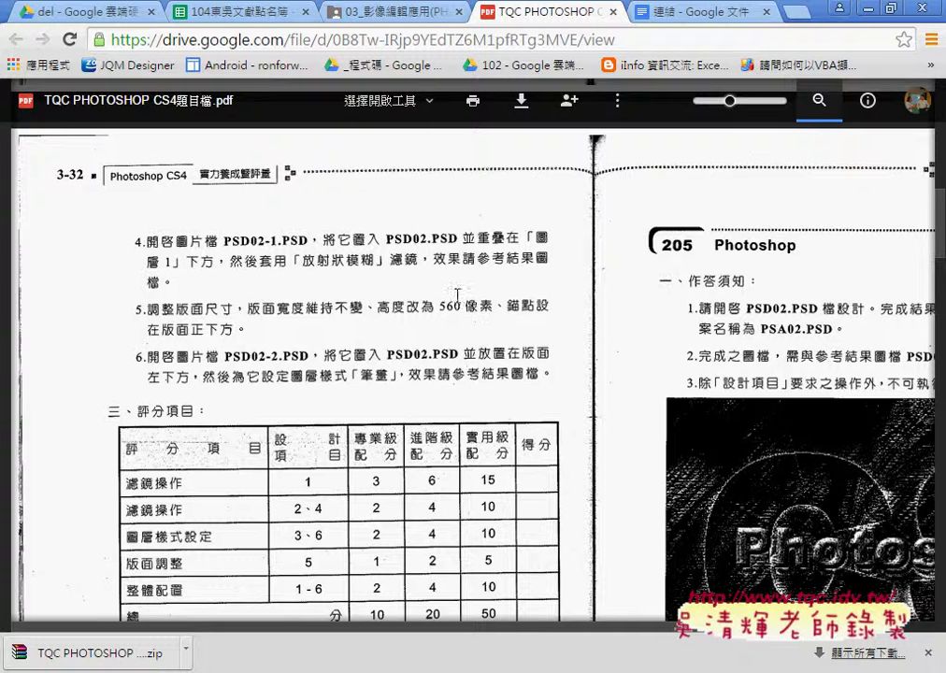
{"action": "key", "text": "alt+Tab"}
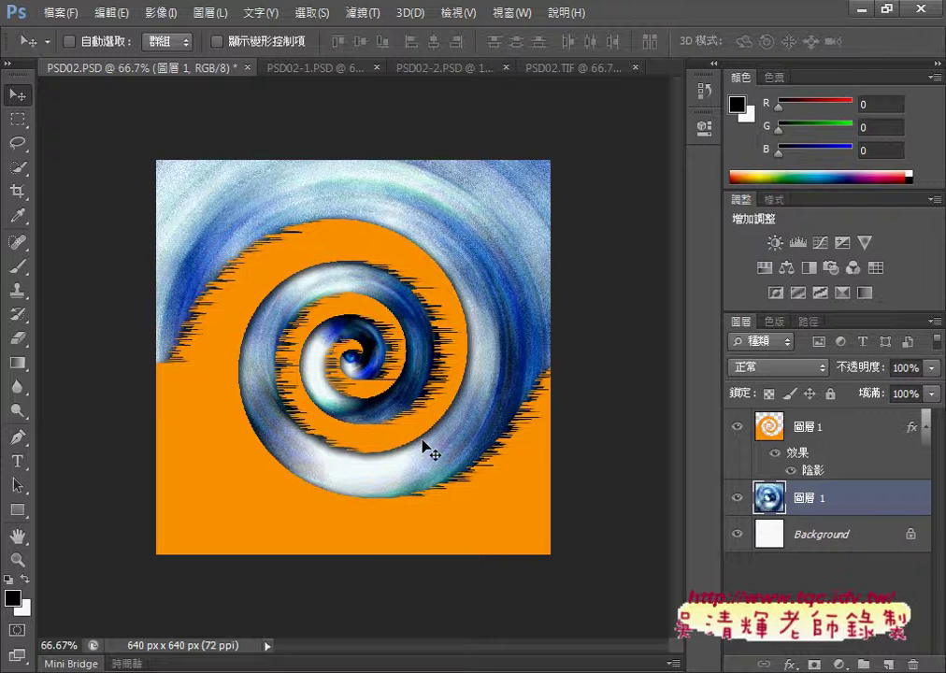
{"action": "left_click", "coordinate": [262, 645]}
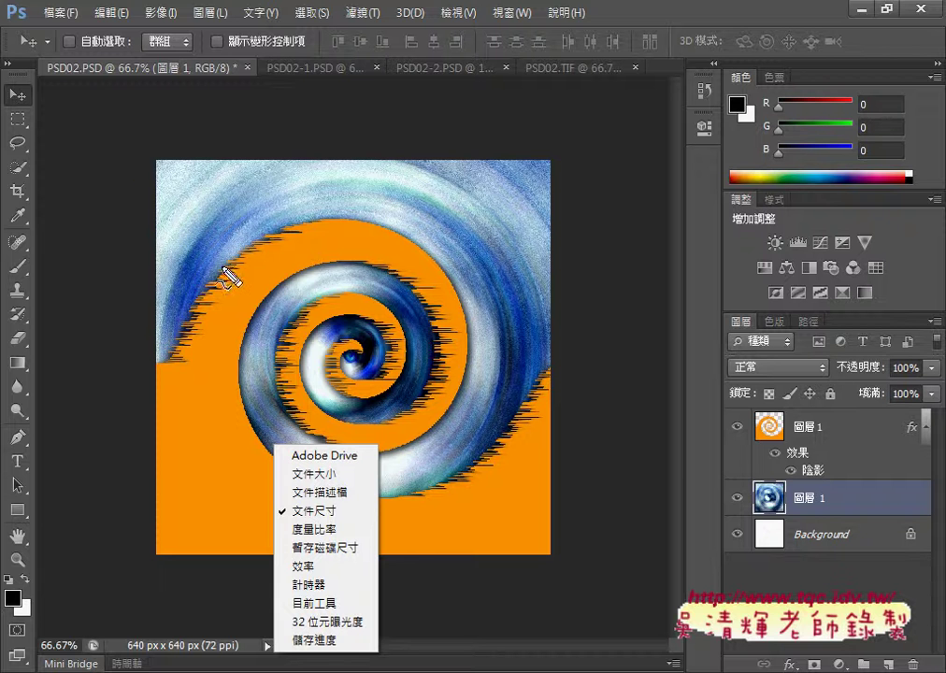
{"action": "left_click_drag", "start_coordinate": [153, 164], "coordinate": [136, 177]}
{"action": "left_click_drag", "start_coordinate": [131, 524], "coordinate": [139, 552]}
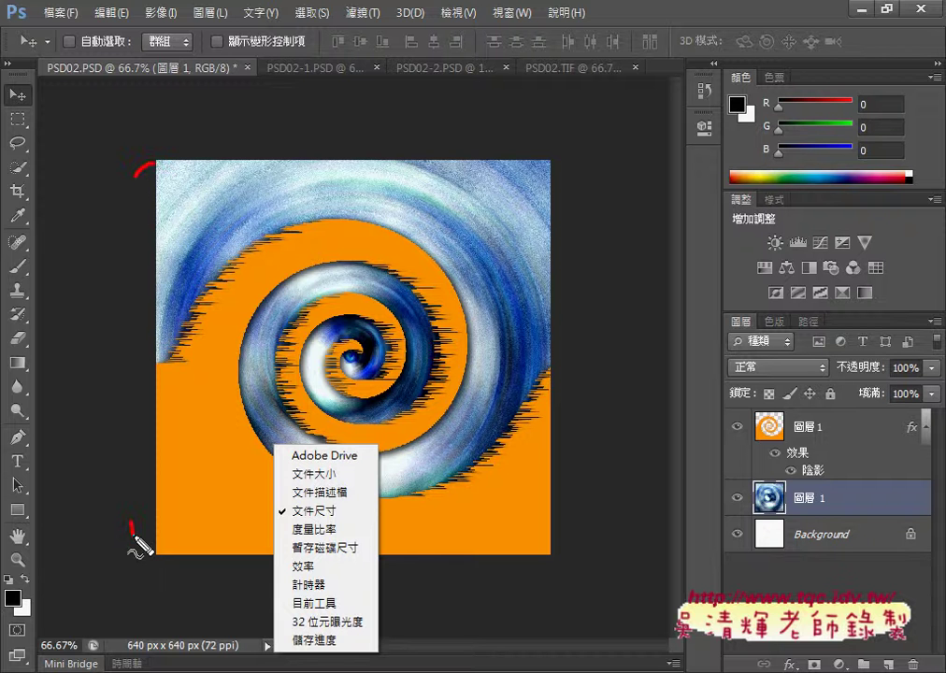
{"action": "mouse_move", "coordinate": [101, 304]}
{"action": "left_mouse_down"}
{"action": "mouse_move", "coordinate": [95, 361]}
{"action": "mouse_move", "coordinate": [89, 341]}
{"action": "mouse_move", "coordinate": [101, 338]}
{"action": "mouse_move", "coordinate": [120, 355]}
{"action": "mouse_move", "coordinate": [150, 327]}
{"action": "left_mouse_up"}
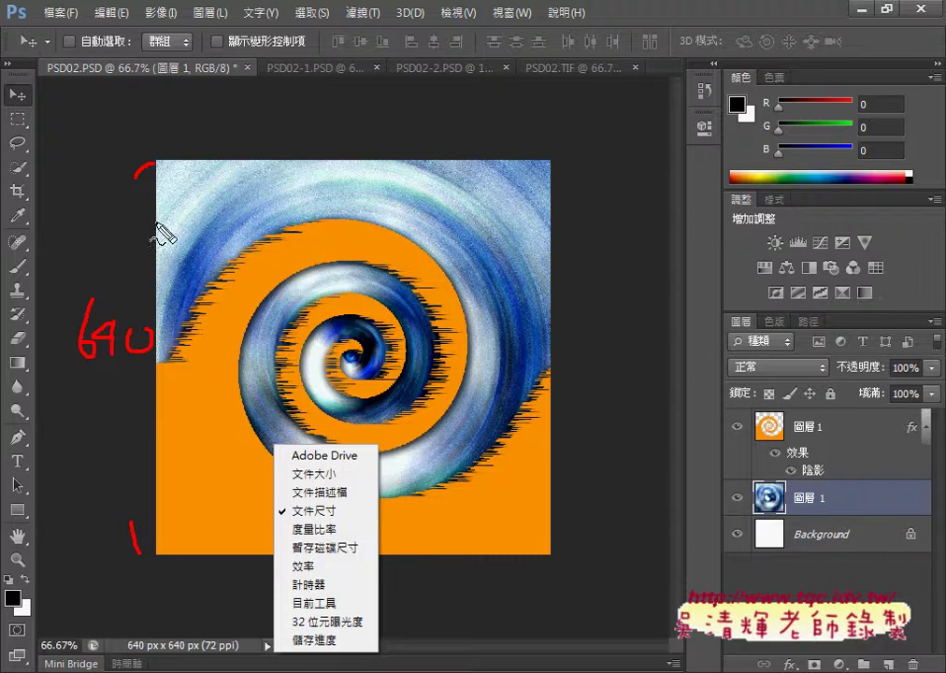
{"action": "left_click_drag", "start_coordinate": [156, 221], "coordinate": [572, 220]}
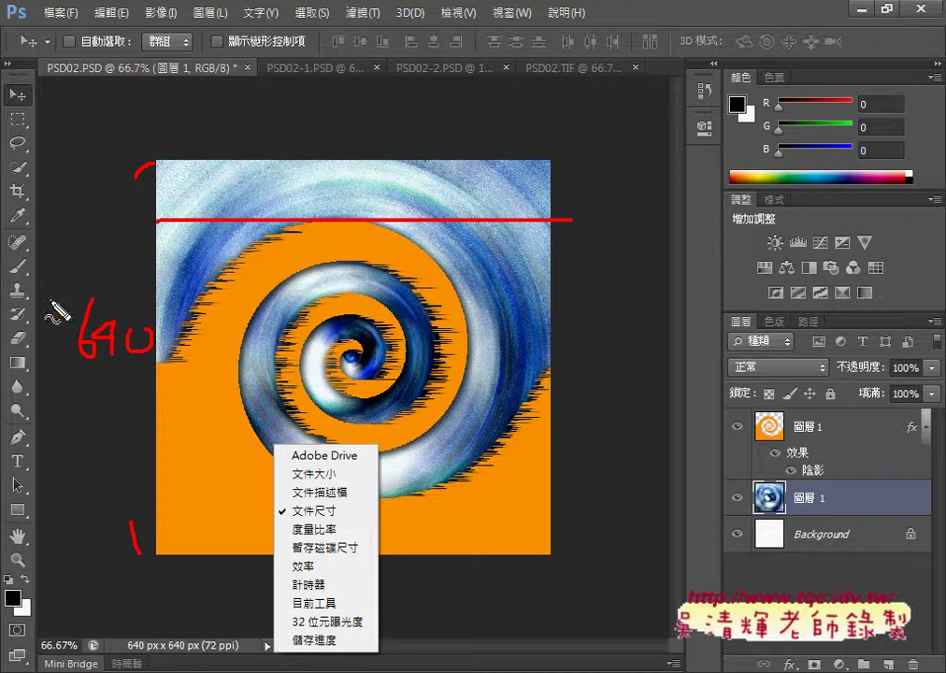
{"action": "mouse_move", "coordinate": [131, 167]}
{"action": "left_mouse_down"}
{"action": "mouse_move", "coordinate": [110, 198]}
{"action": "mouse_move", "coordinate": [131, 207]}
{"action": "mouse_move", "coordinate": [121, 193]}
{"action": "mouse_move", "coordinate": [152, 191]}
{"action": "left_mouse_up"}
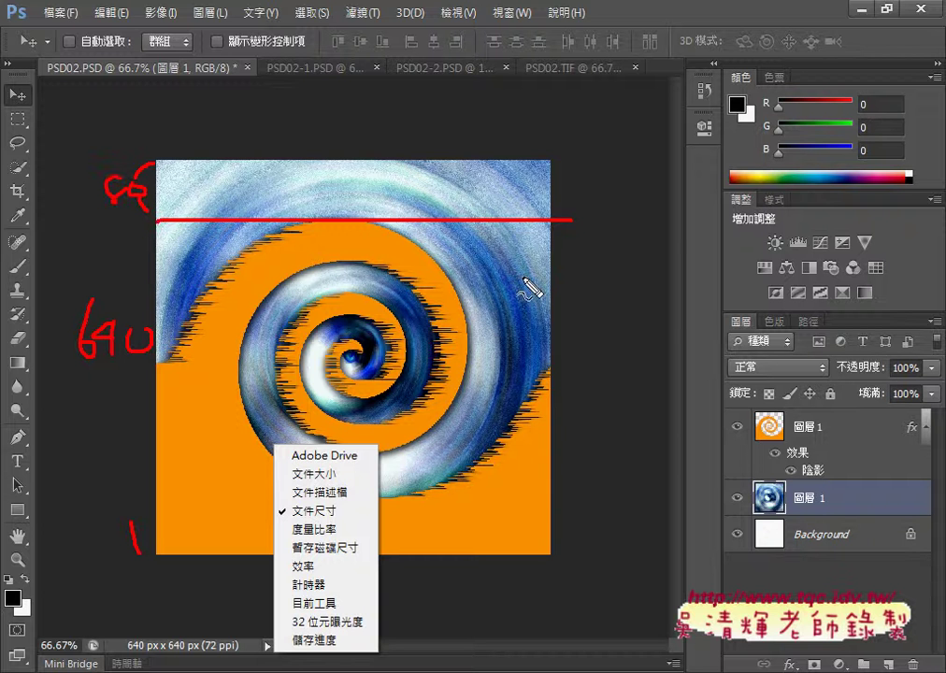
{"action": "left_click_drag", "start_coordinate": [546, 226], "coordinate": [557, 221]}
{"action": "left_click_drag", "start_coordinate": [567, 479], "coordinate": [546, 540]}
{"action": "mouse_move", "coordinate": [573, 358]}
{"action": "left_mouse_down"}
{"action": "mouse_move", "coordinate": [580, 372]}
{"action": "mouse_move", "coordinate": [591, 352]}
{"action": "mouse_move", "coordinate": [599, 373]}
{"action": "mouse_move", "coordinate": [640, 370]}
{"action": "left_mouse_up"}
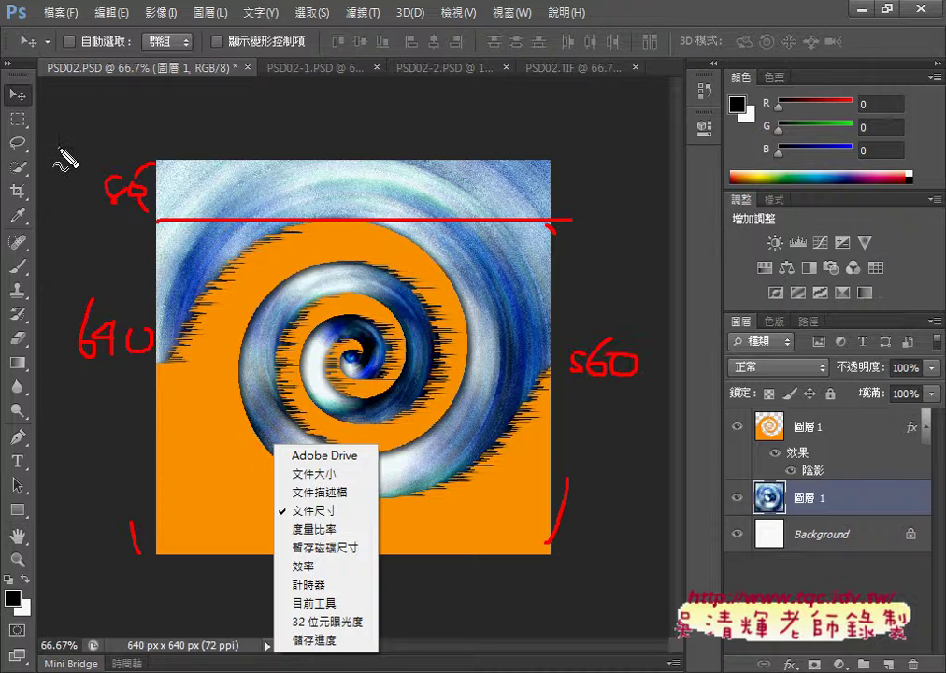
{"action": "left_click_drag", "start_coordinate": [30, 111], "coordinate": [34, 126]}
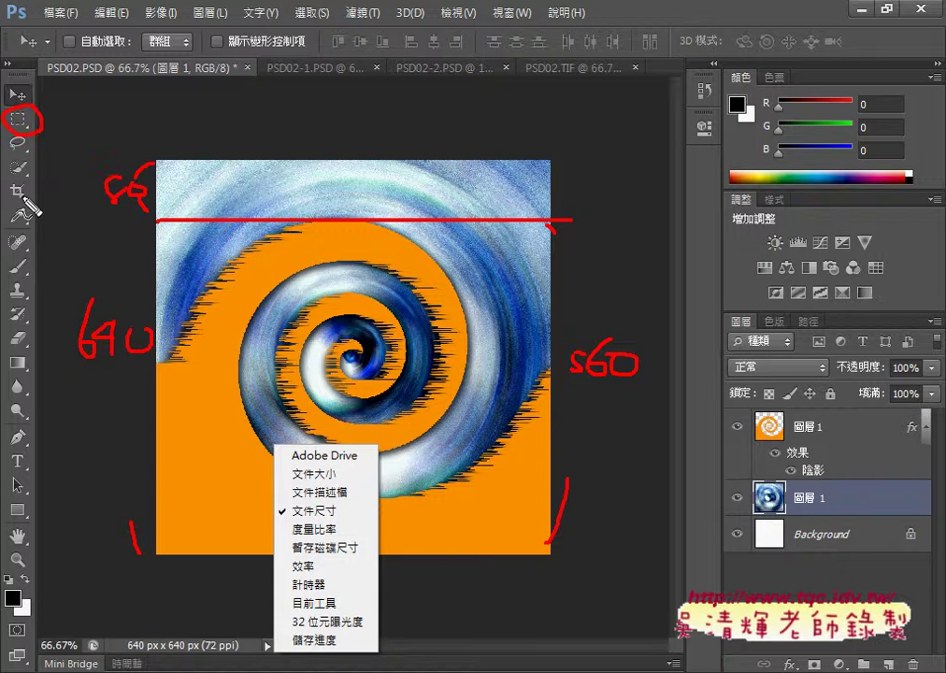
{"action": "left_click_drag", "start_coordinate": [28, 182], "coordinate": [34, 199]}
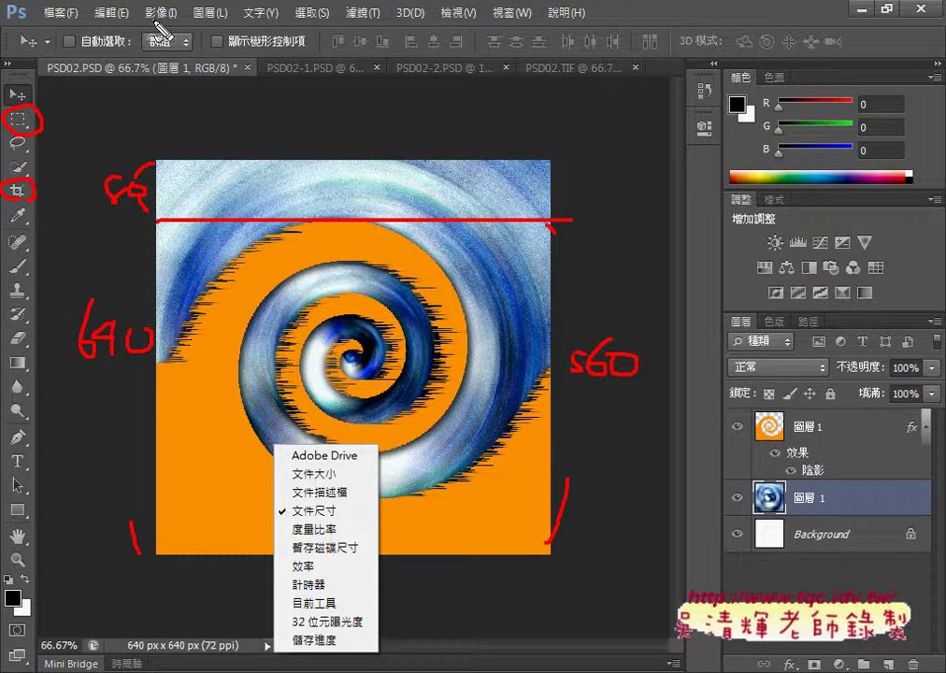
{"action": "key", "text": "Escape"}
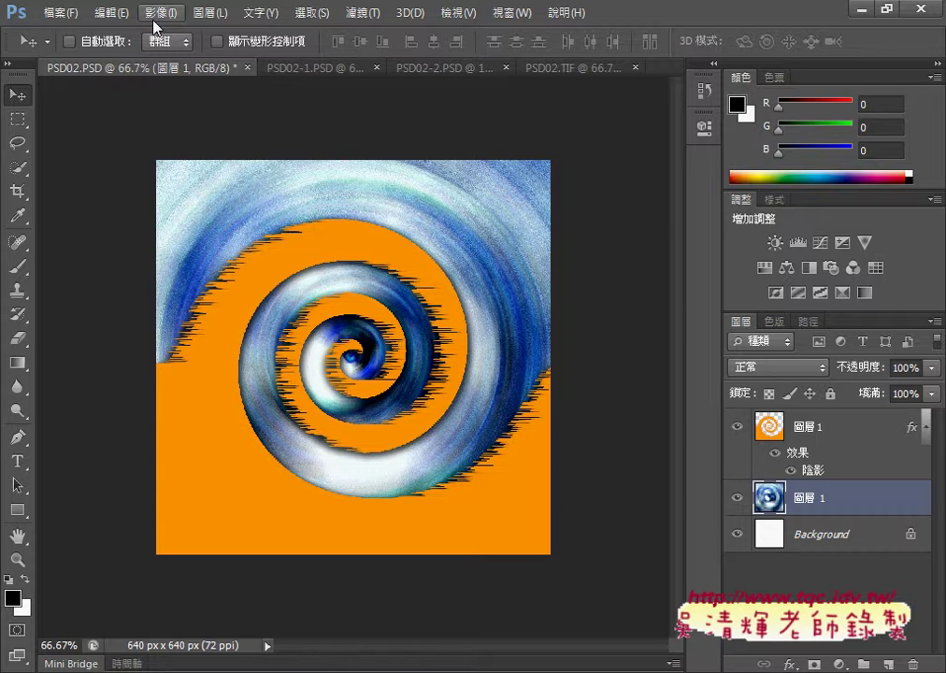
Set Canvas Size to 640 × 560 px with a top-centre anchor and apply it.
{"action": "left_click", "coordinate": [156, 13]}
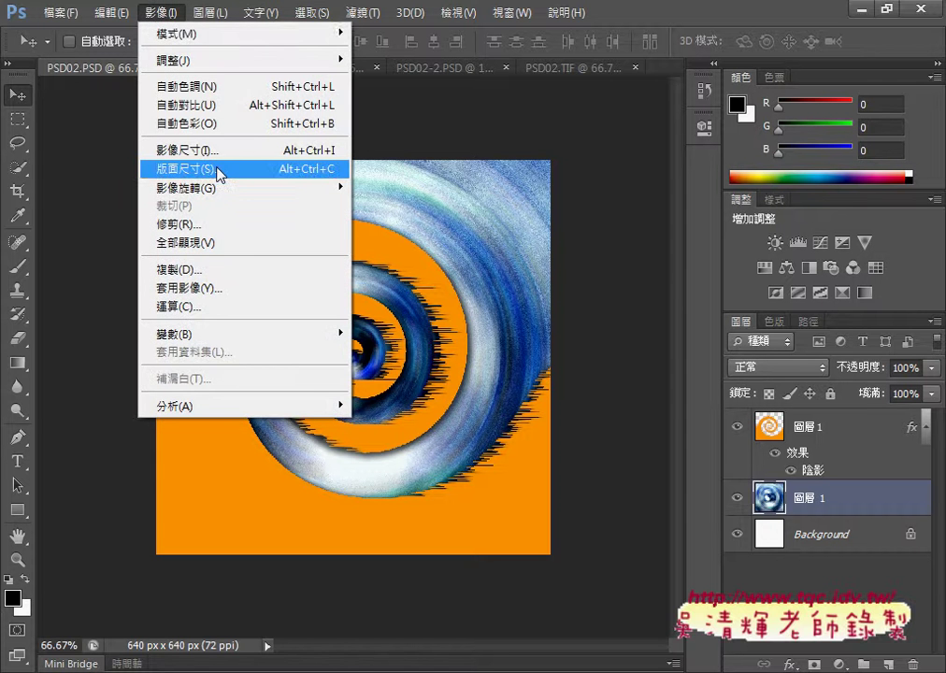
{"action": "left_click", "coordinate": [219, 174]}
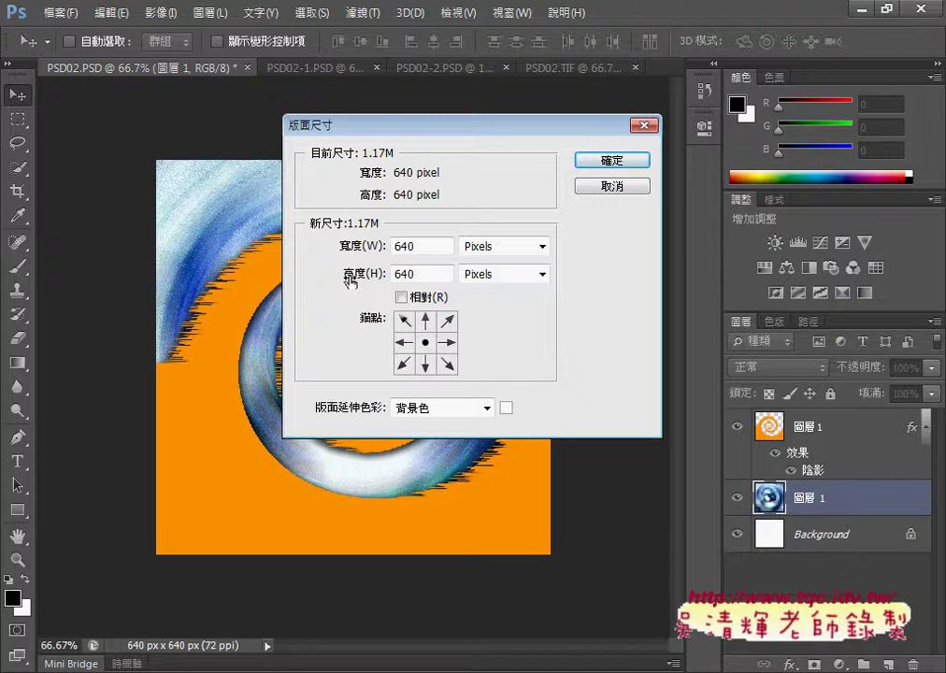
{"action": "left_click", "coordinate": [421, 247]}
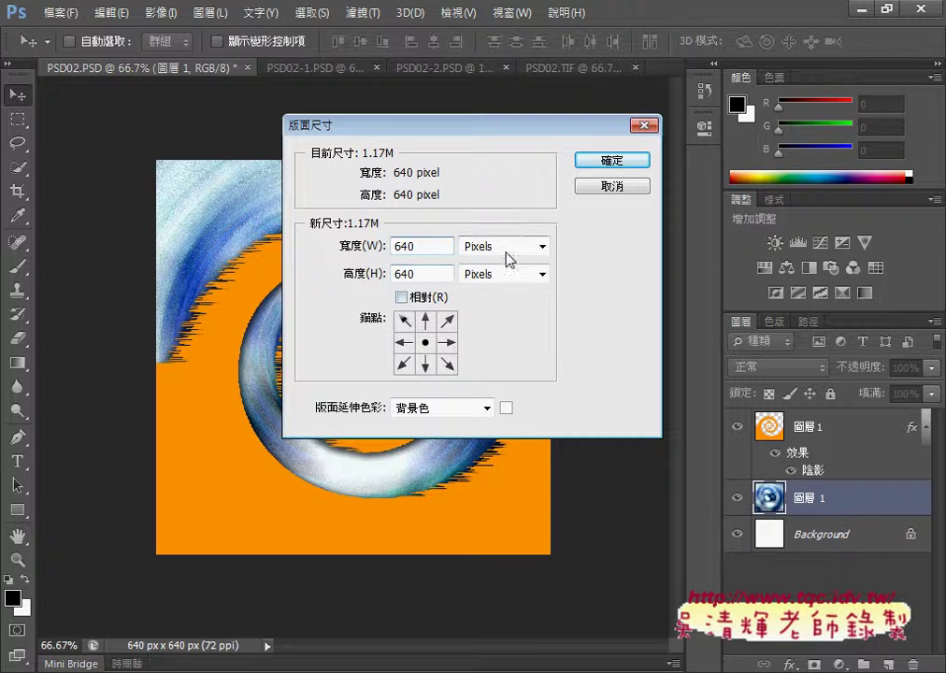
{"action": "left_click", "coordinate": [419, 273]}
{"action": "double_click", "coordinate": [419, 273]}
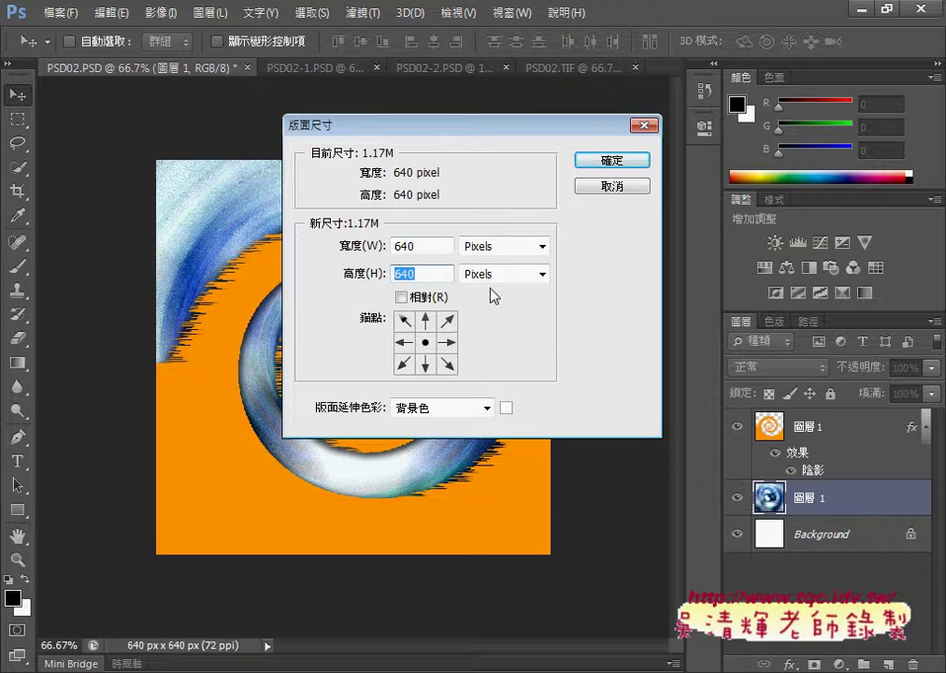
{"action": "type", "text": "5"}
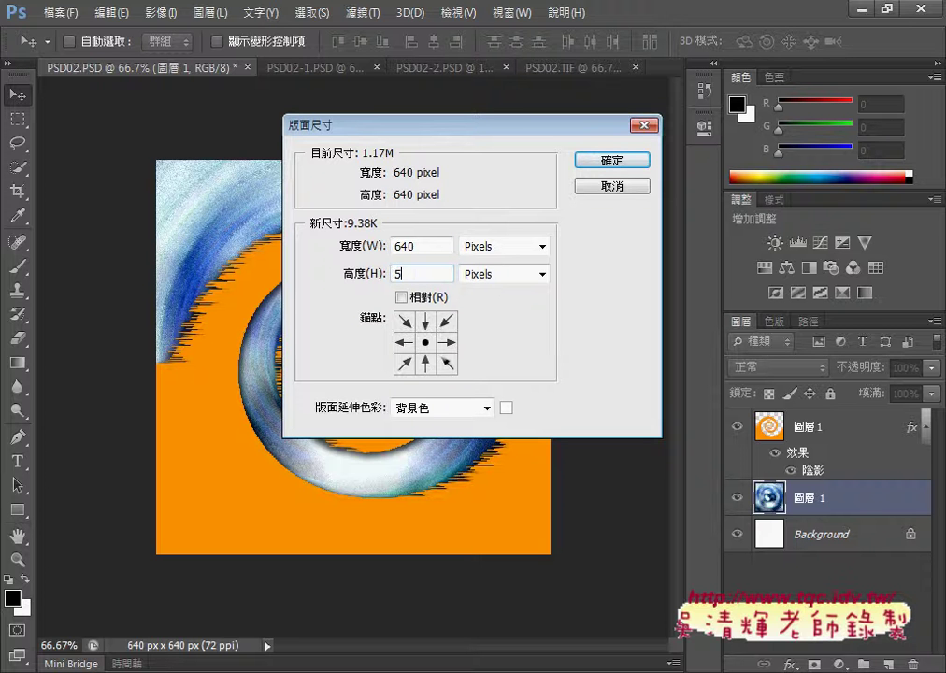
{"action": "type", "text": "60"}
{"action": "left_click_drag", "start_coordinate": [448, 125], "coordinate": [614, 134]}
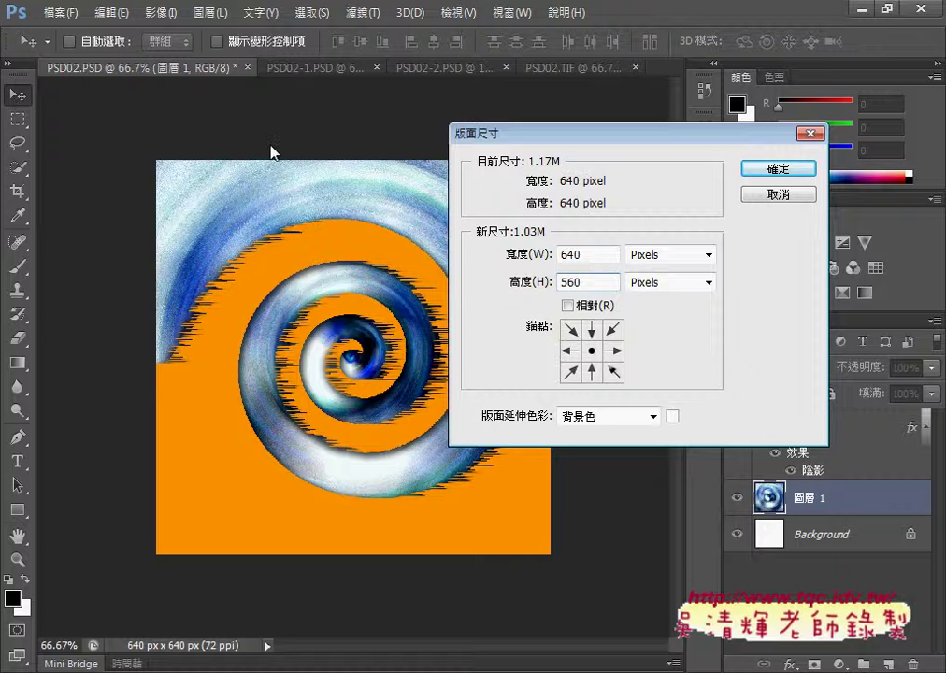
{"action": "left_click", "coordinate": [592, 332]}
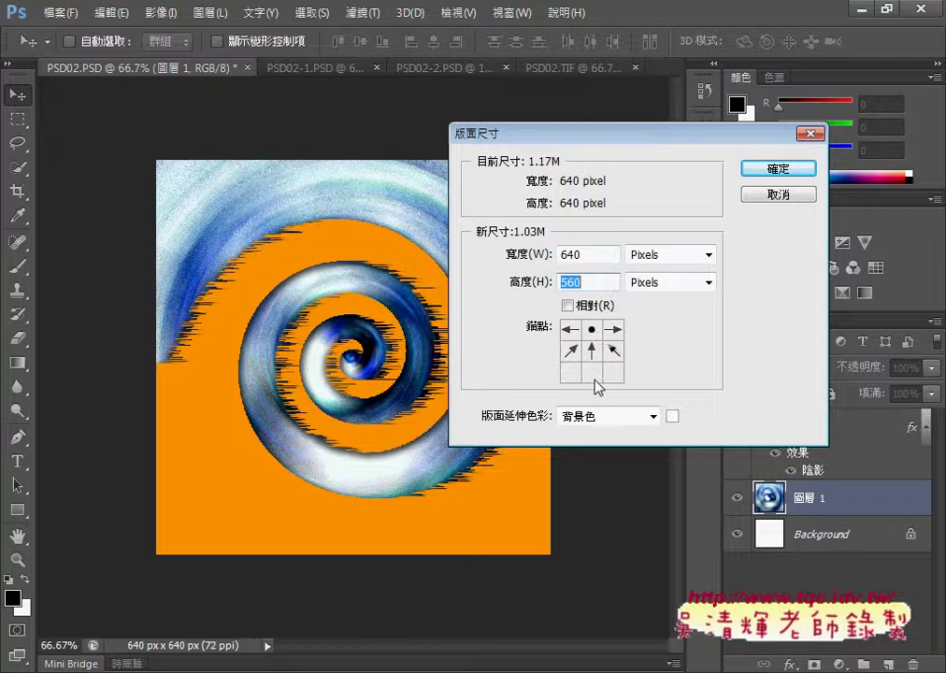
{"action": "left_click", "coordinate": [775, 170]}
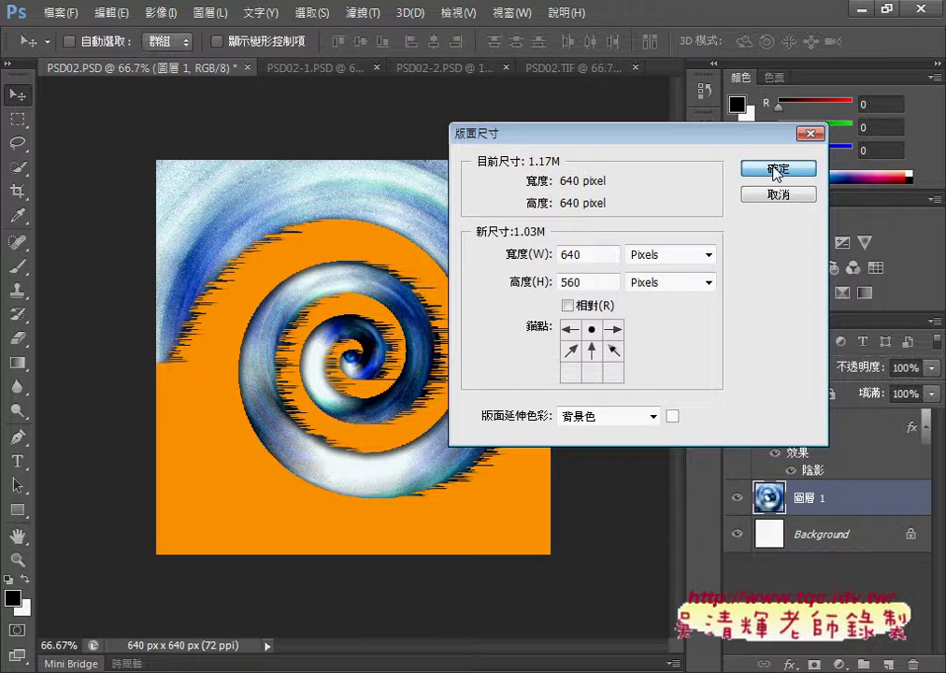
{"action": "left_click", "coordinate": [777, 171]}
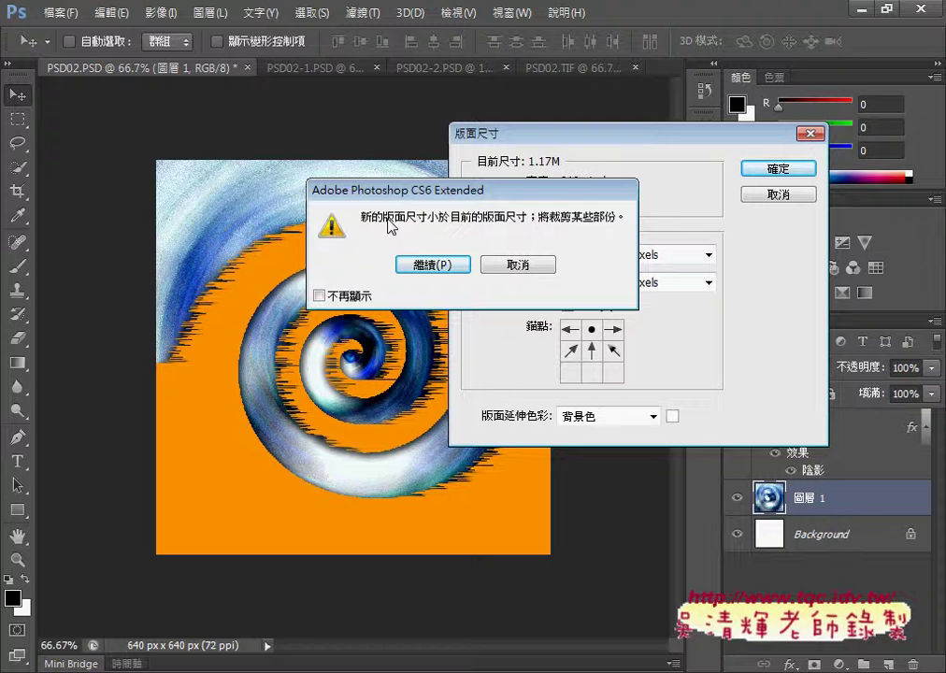
Cancel the clipping warning and switch to the exercise PDF in the browser.
{"action": "left_click", "coordinate": [518, 265]}
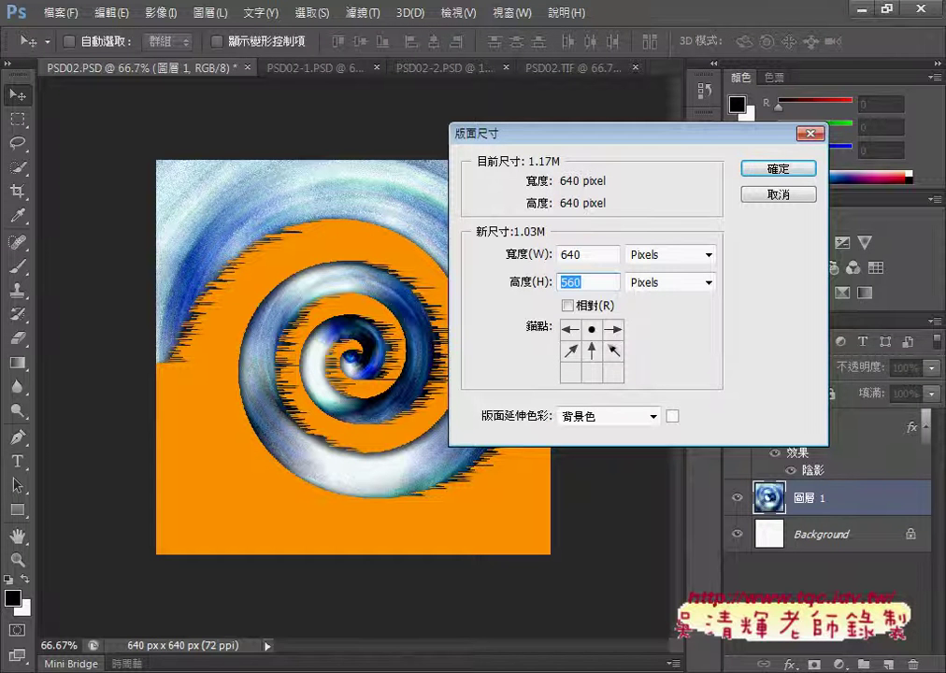
{"action": "key", "text": "alt+Tab"}
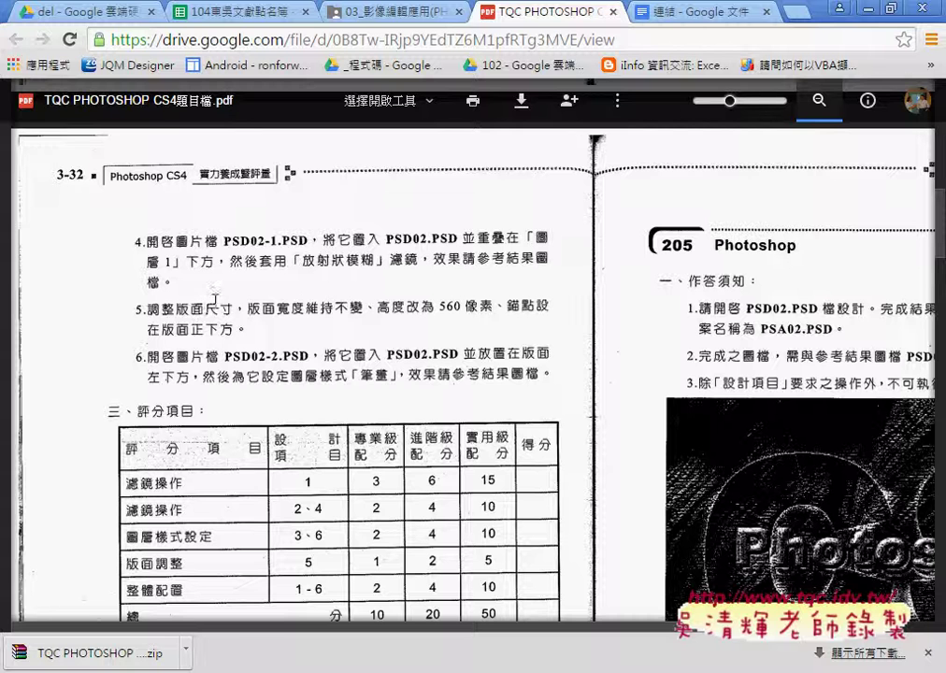